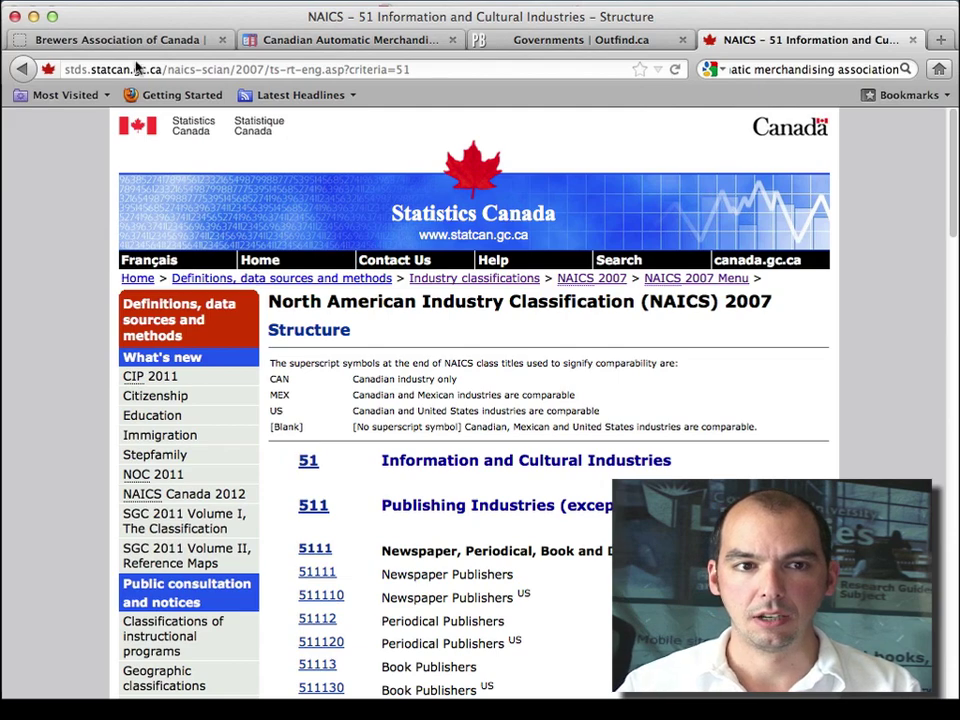
- From the Concordia Libraries home page, open the Databases page and expand the Business, Management & Marketing subject
click(523, 40)
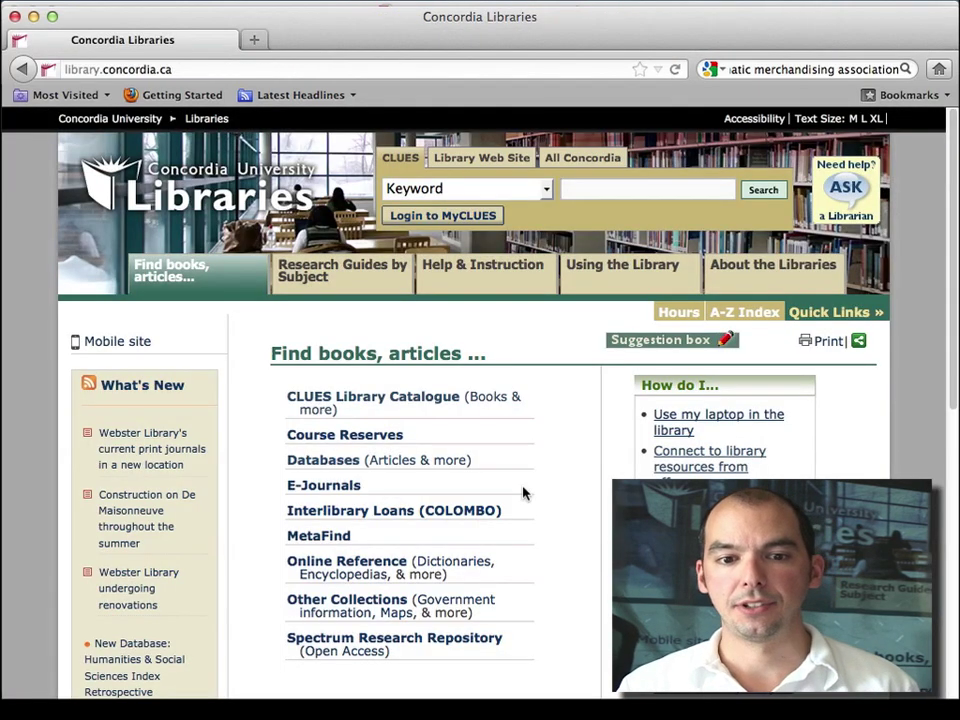
click(470, 463)
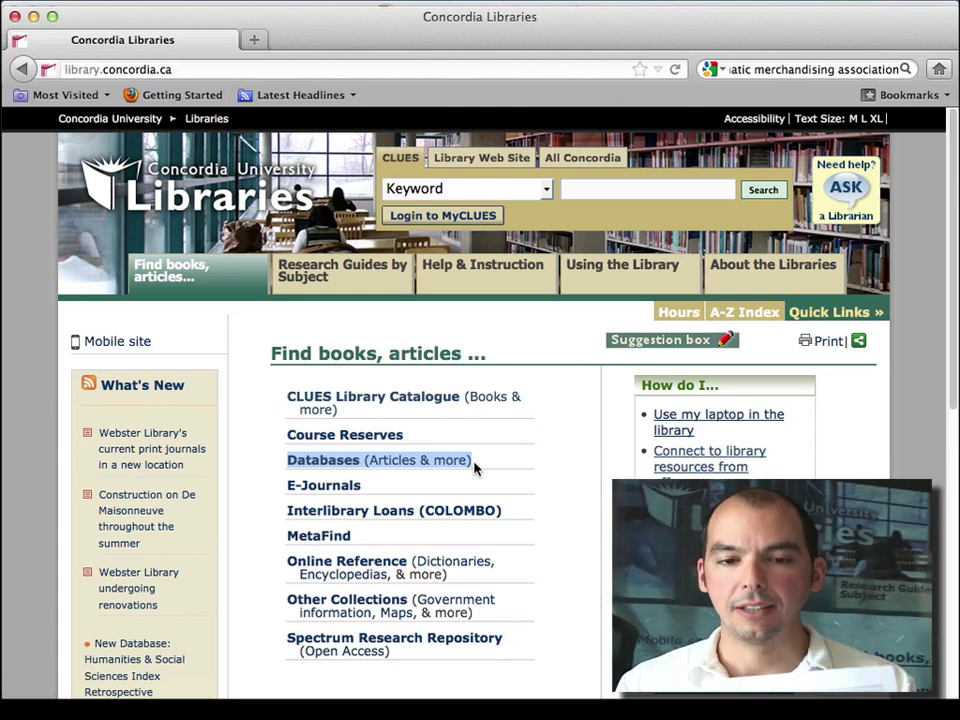
click(452, 468)
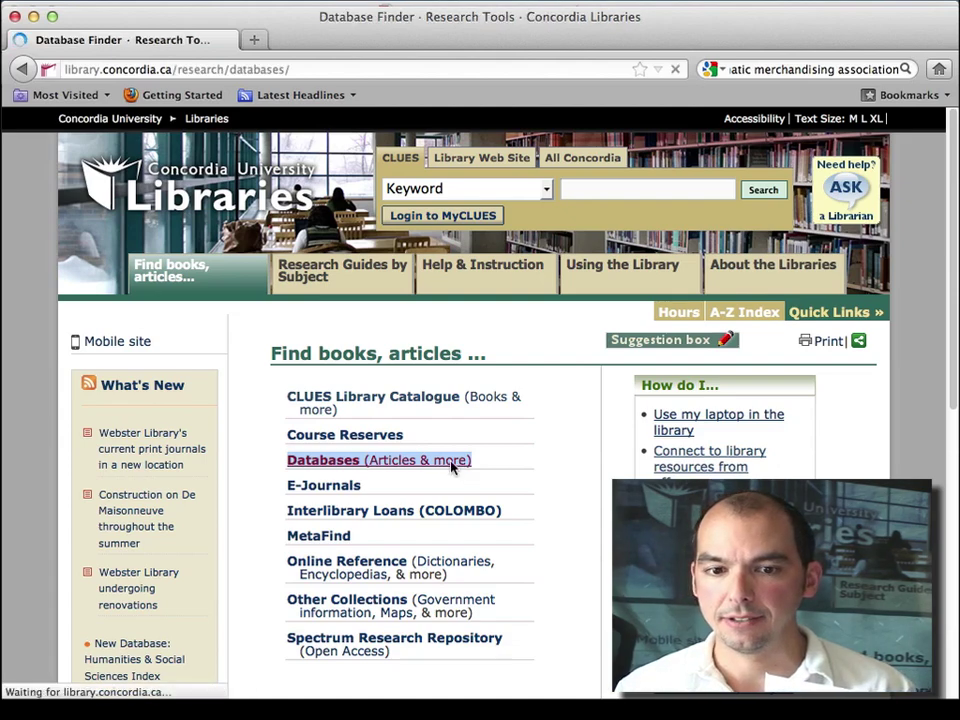
scroll(596, 468, down, 3)
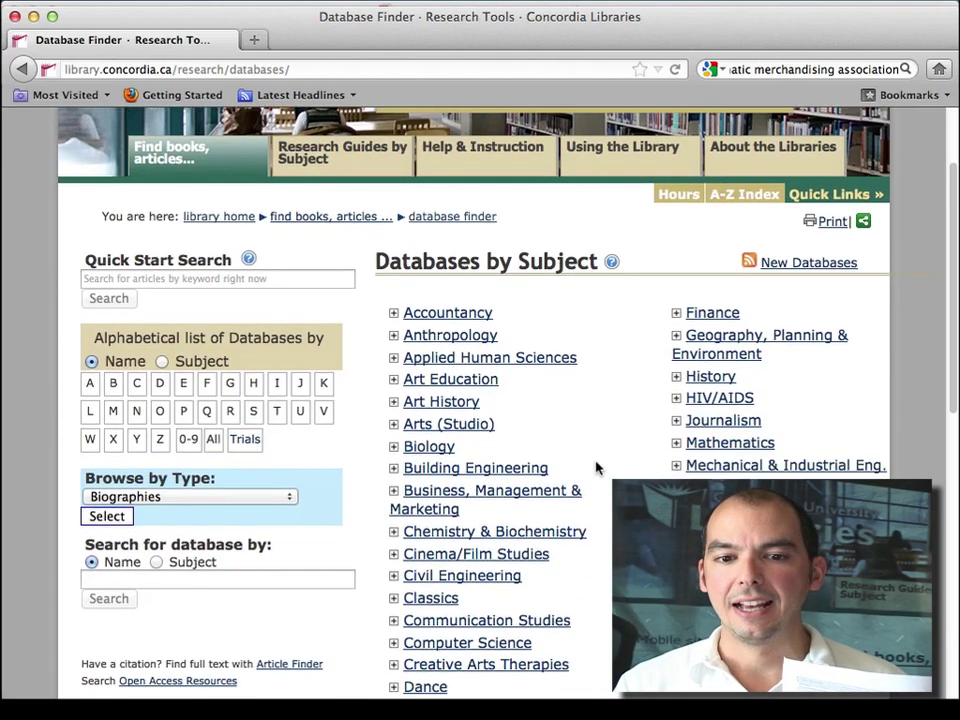
click(393, 491)
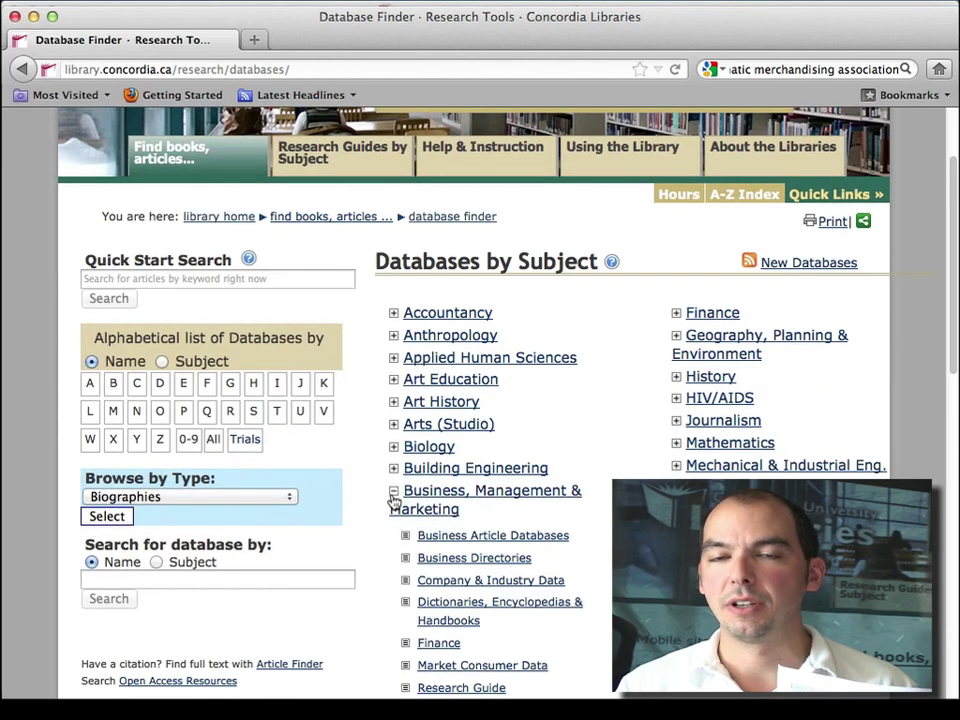
- Review the business subcategories, highlighting Company & Industry Data, Market Consumer Data, Business Article Databases, and Dictionaries, Encyclopedias & Handbooks
scroll(393, 500, down, 4)
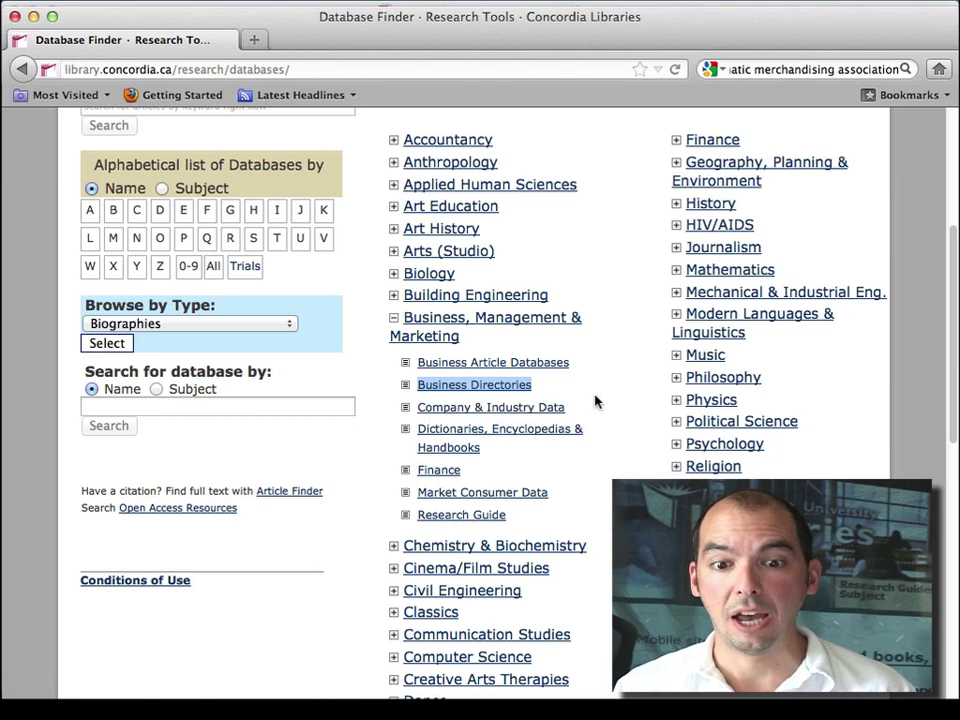
drag(588, 405, 420, 416)
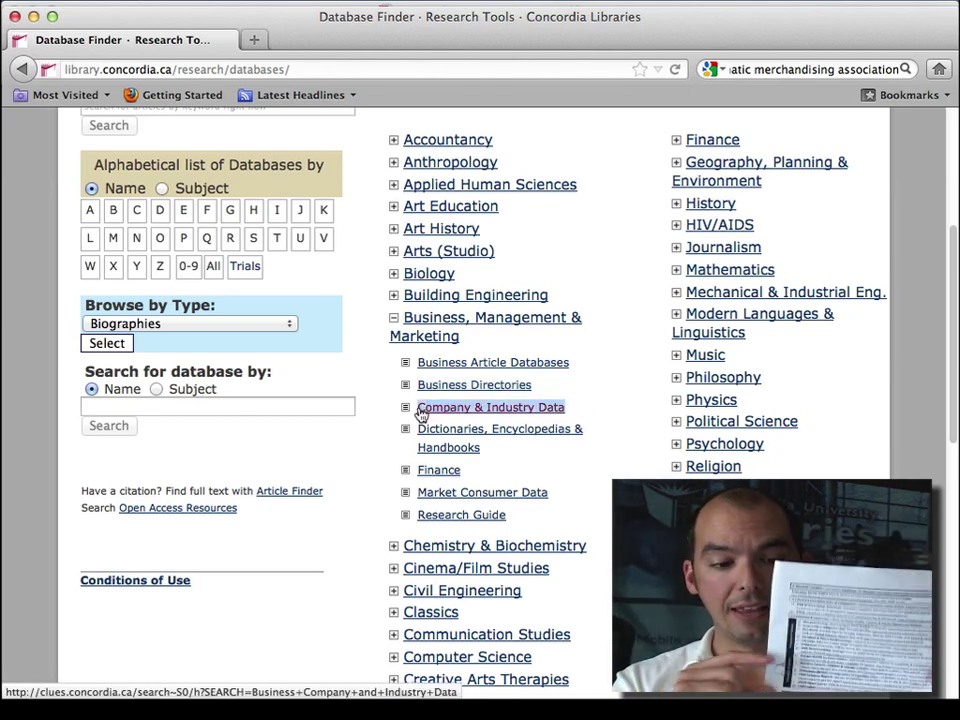
drag(566, 498, 422, 503)
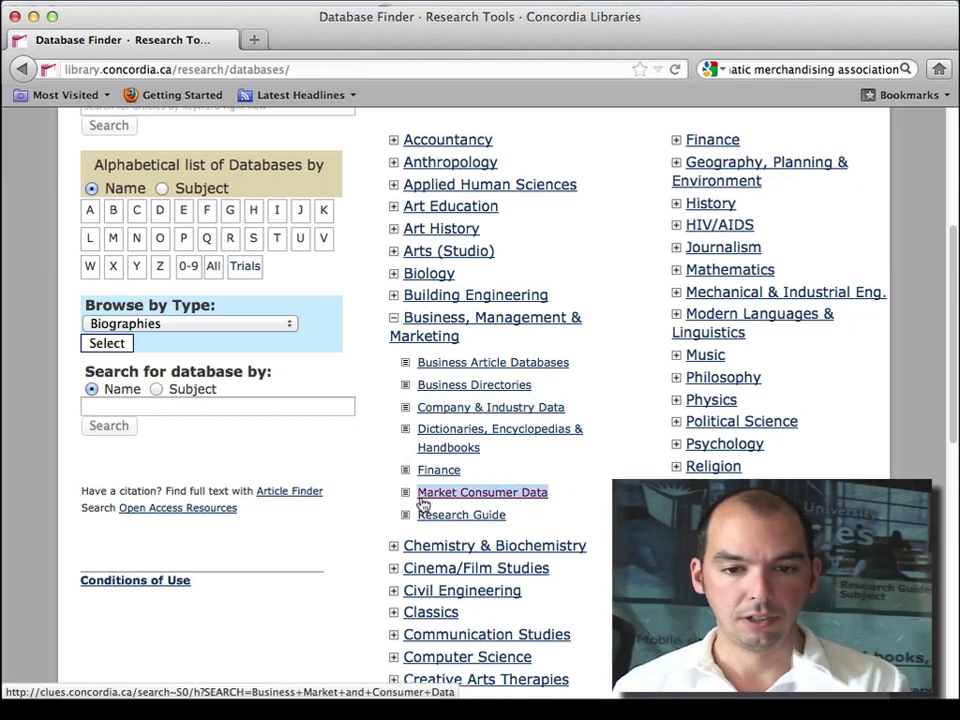
drag(570, 374, 416, 372)
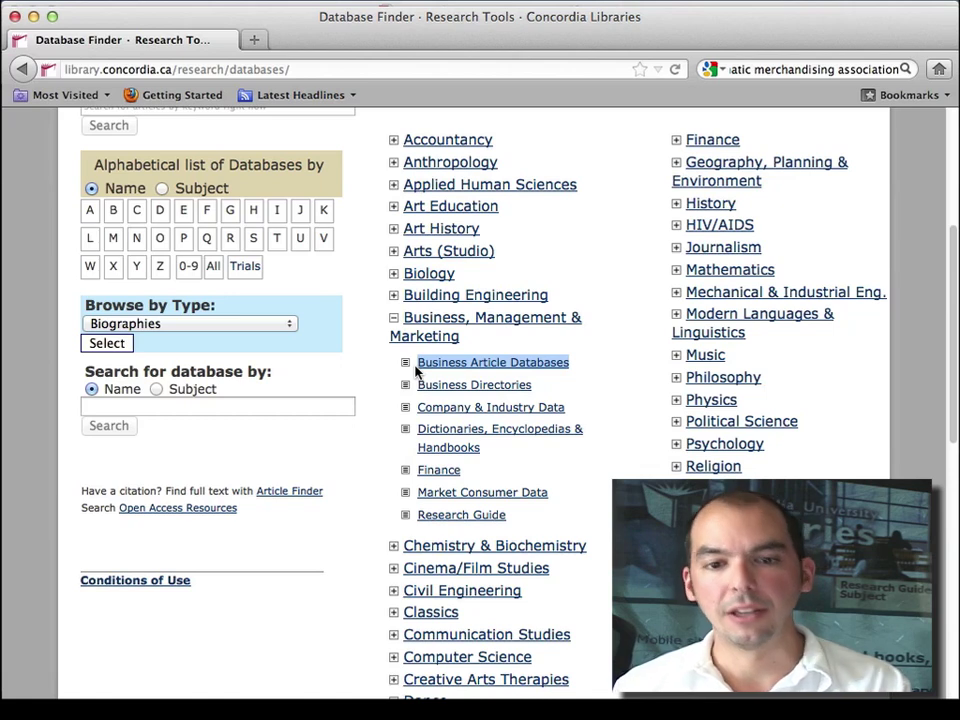
drag(508, 452, 381, 462)
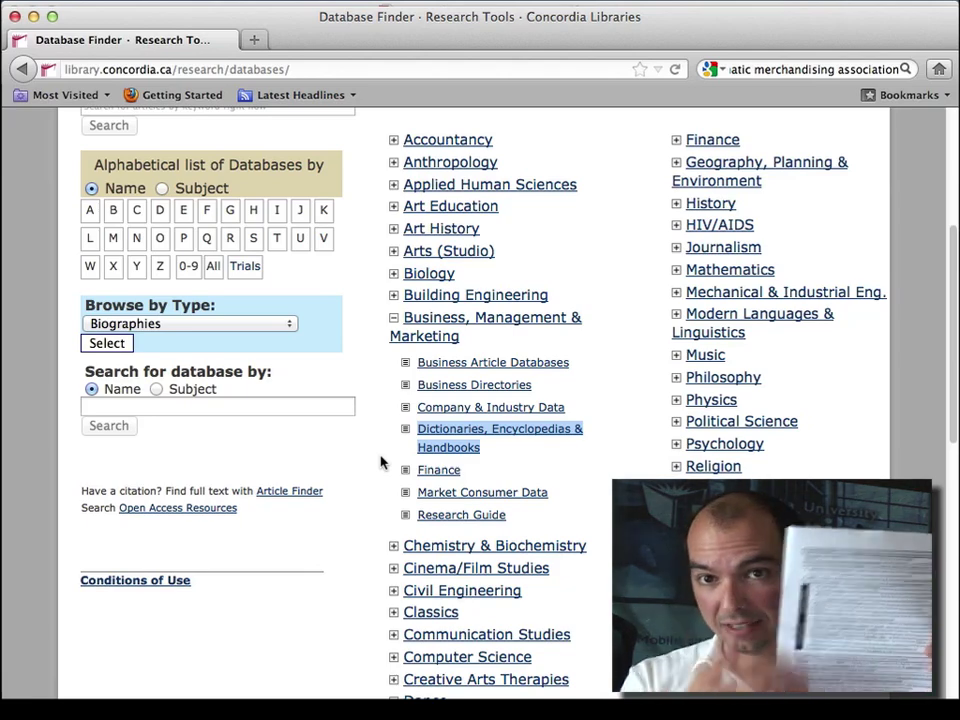
- Go back to the library home page and reopen the Databases page at the business subcategories
scroll(380, 462, up, 5)
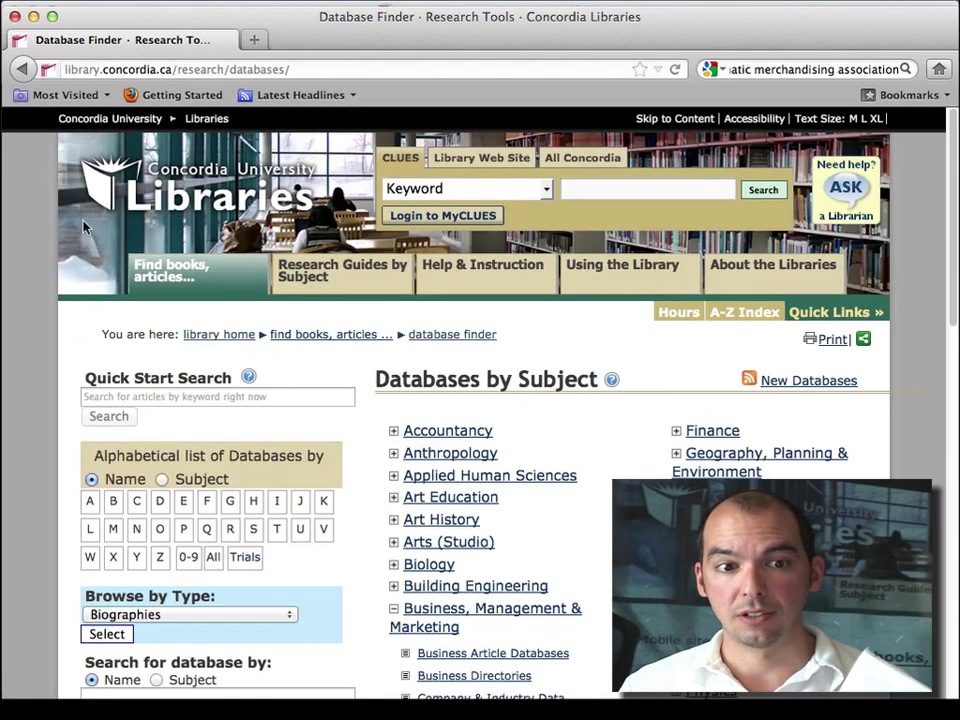
click(128, 165)
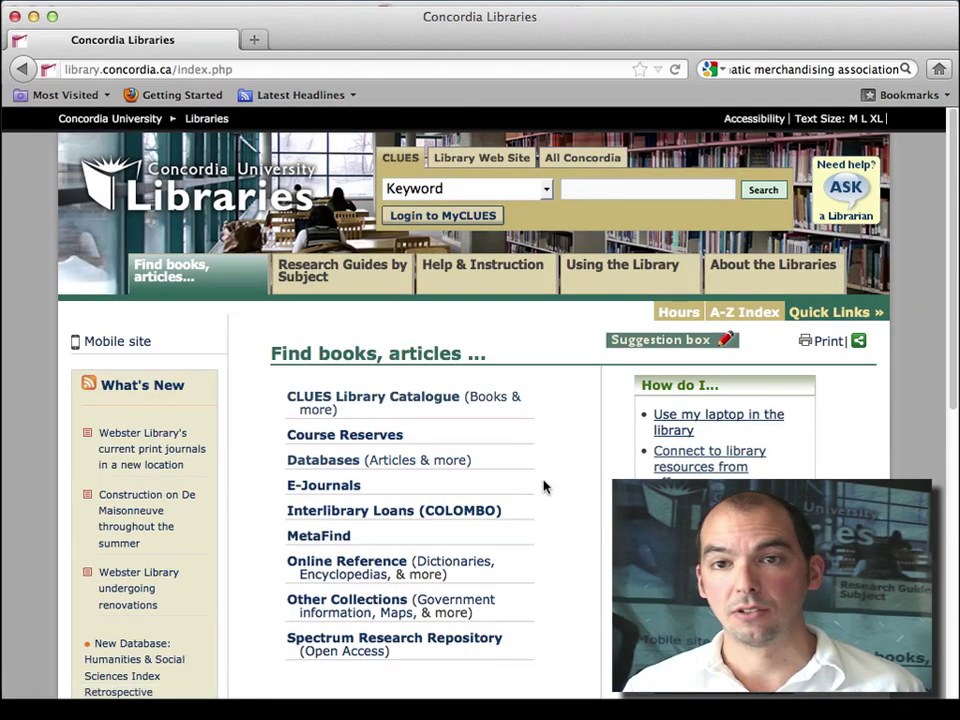
click(309, 468)
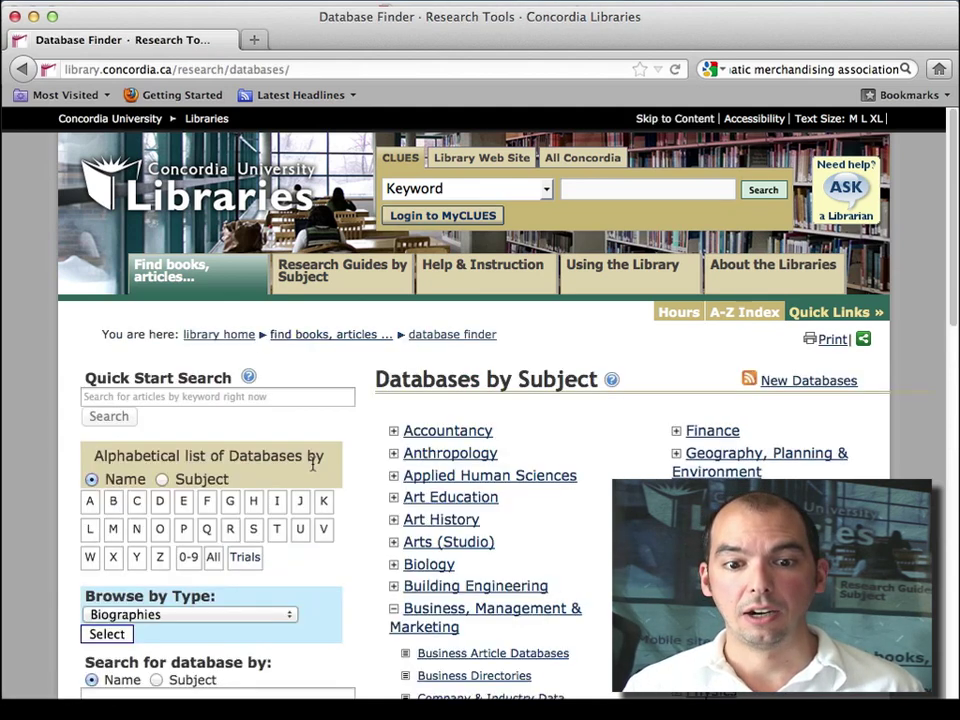
scroll(324, 472, down, 5)
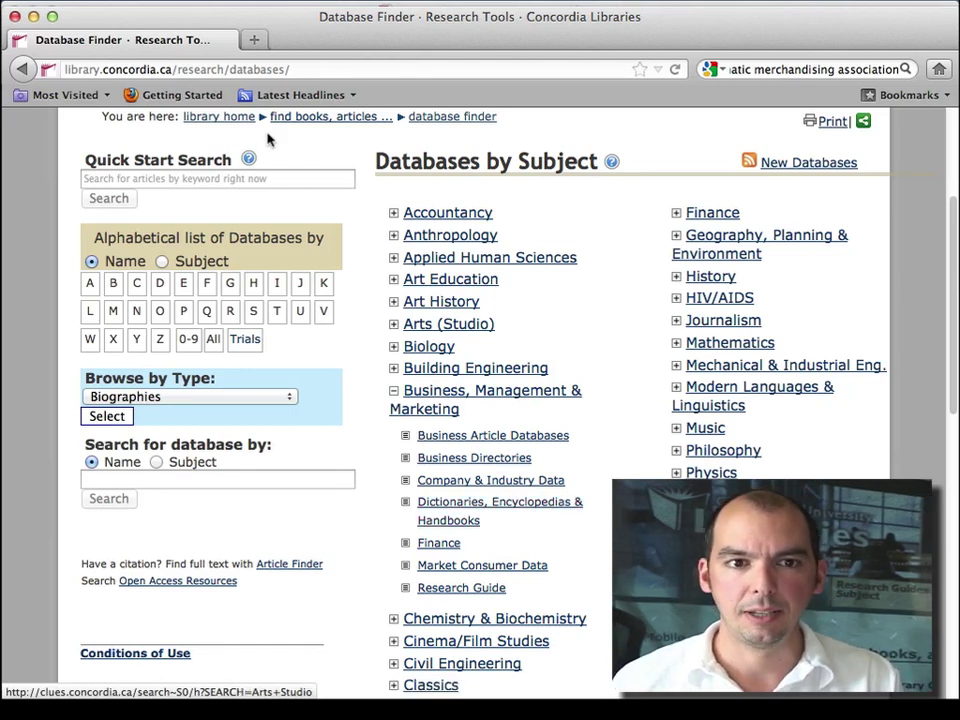
- Open Statistics Canada's NAICS 2007 industry list in a new tab and open the 44-45 Retail Trade sector
click(256, 41)
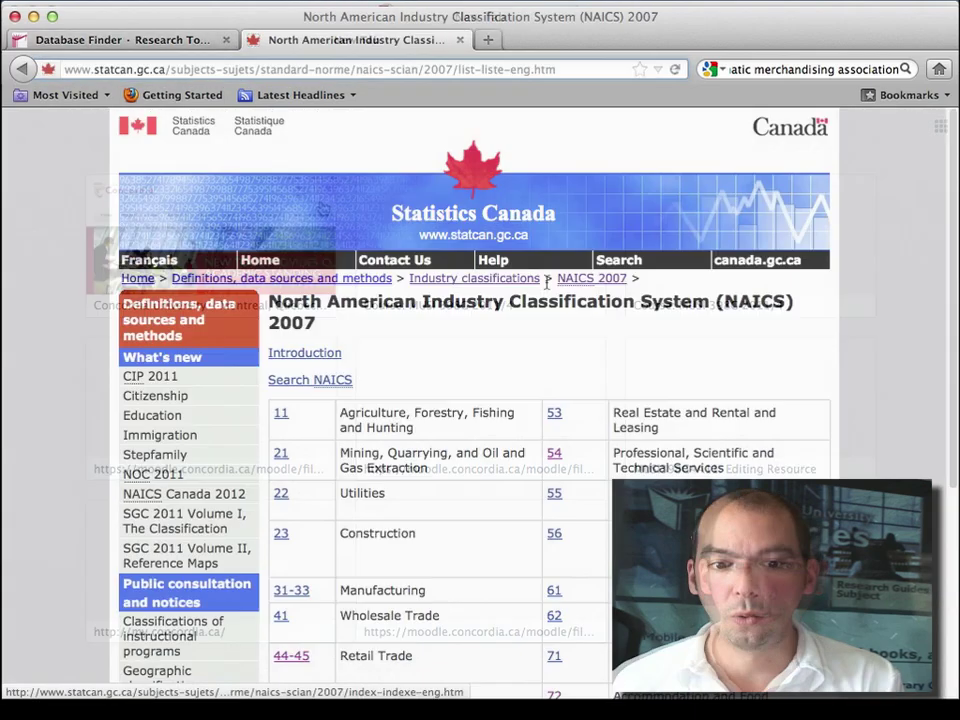
scroll(490, 358, down, 2)
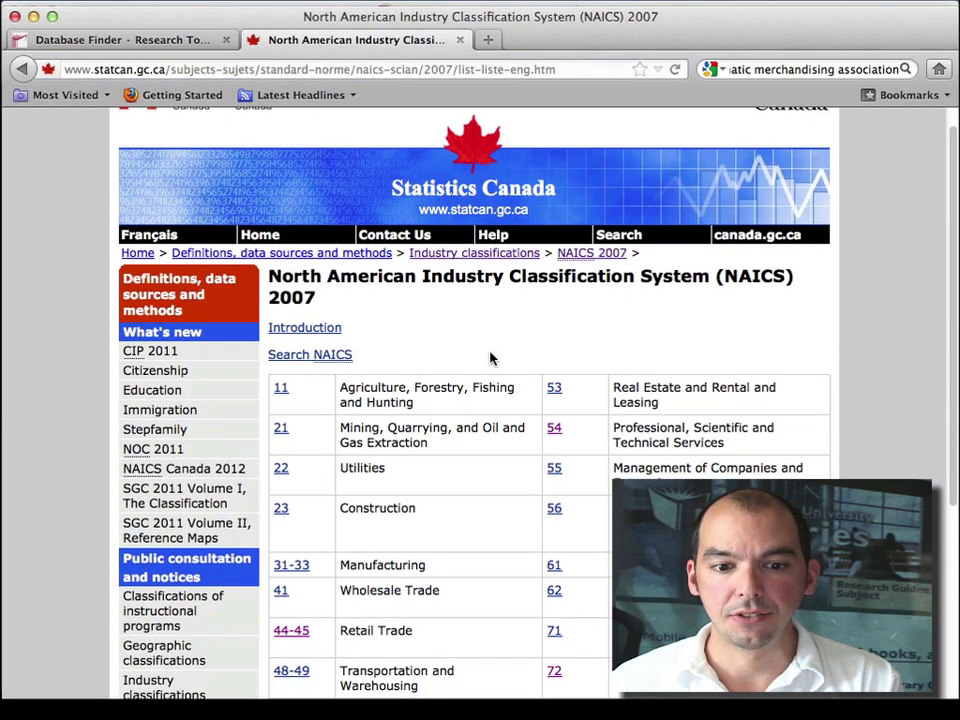
scroll(490, 358, down, 5)
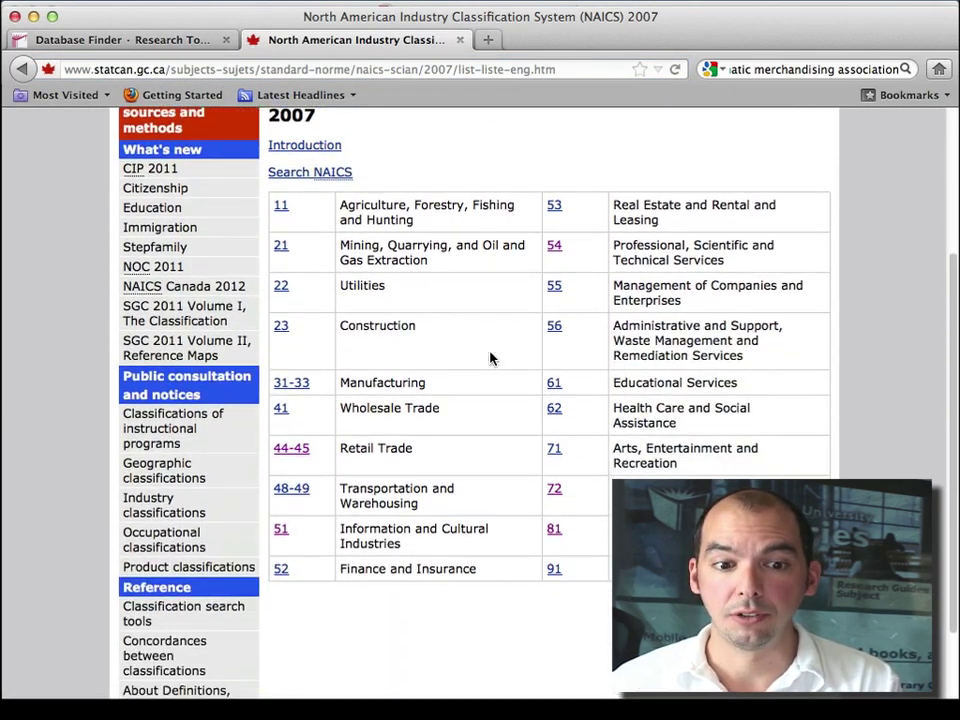
click(292, 452)
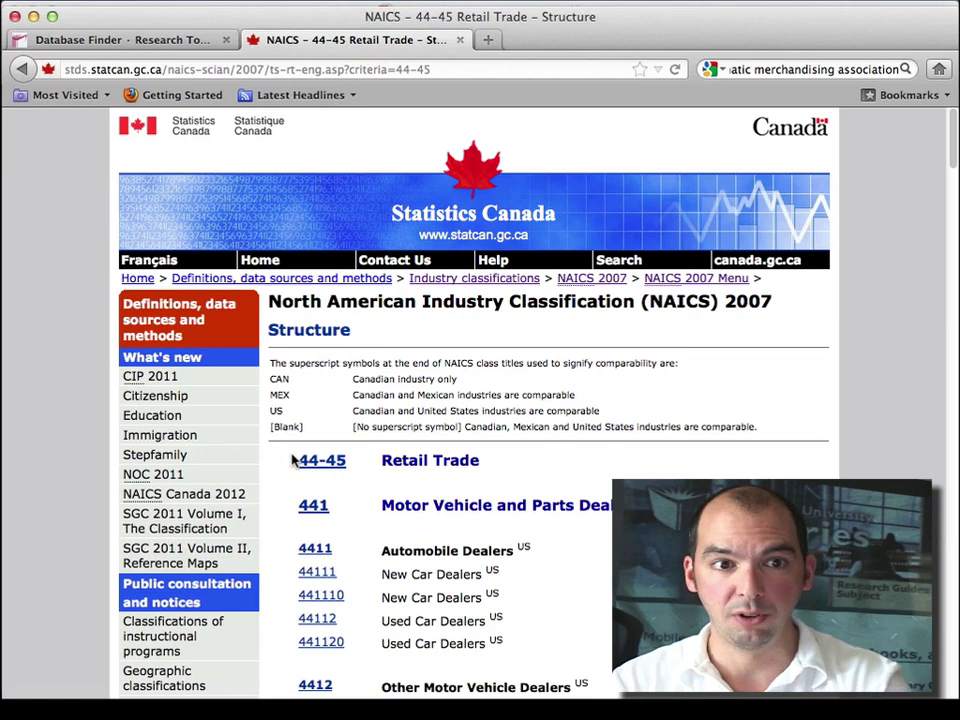
- Find "pet" on the Retail Trade page and open class 45391, Pet and Pet Supplies Stores
key(super+f)
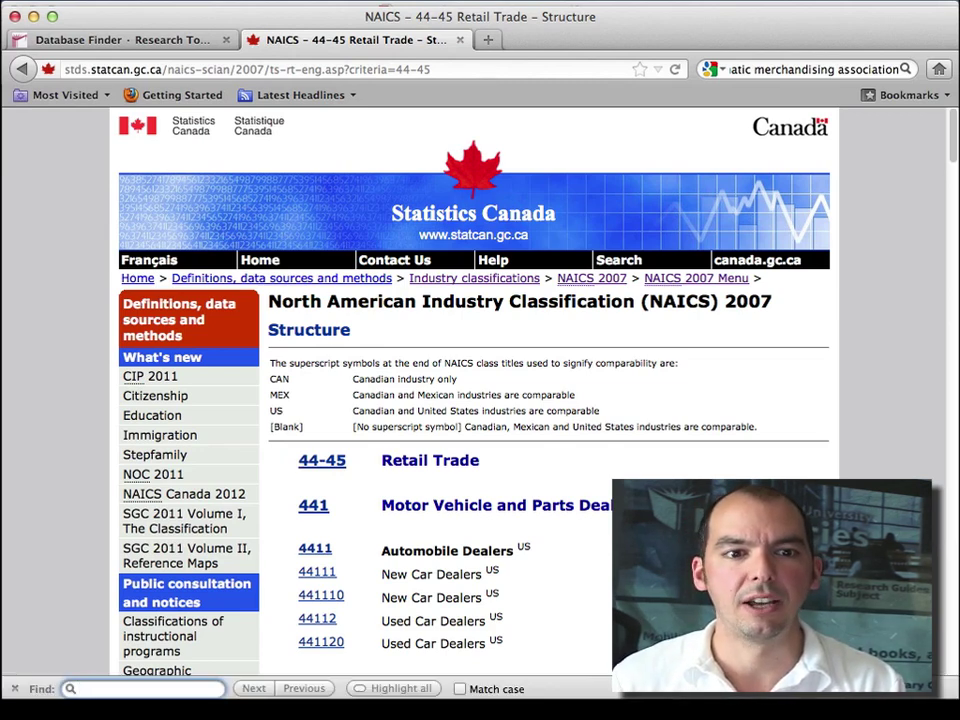
click(170, 0)
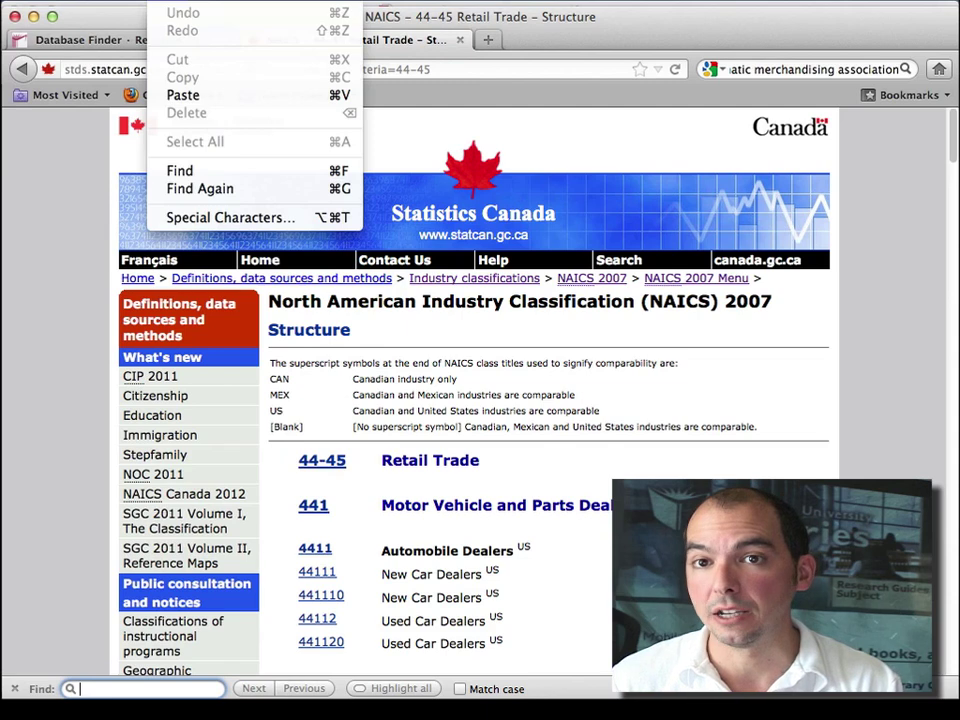
click(214, 176)
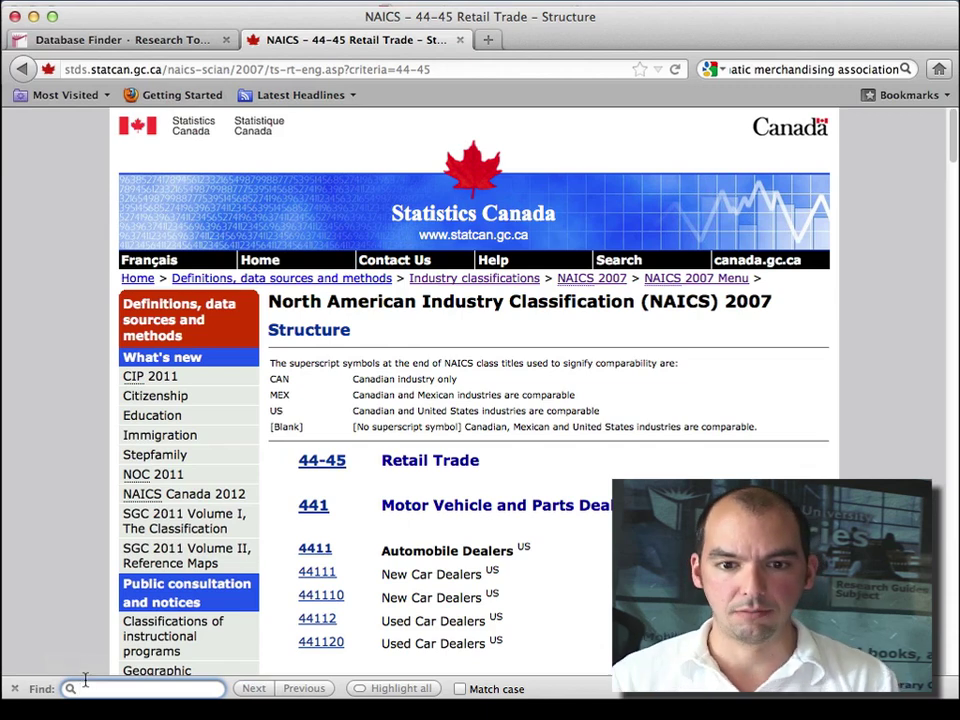
text(pet)
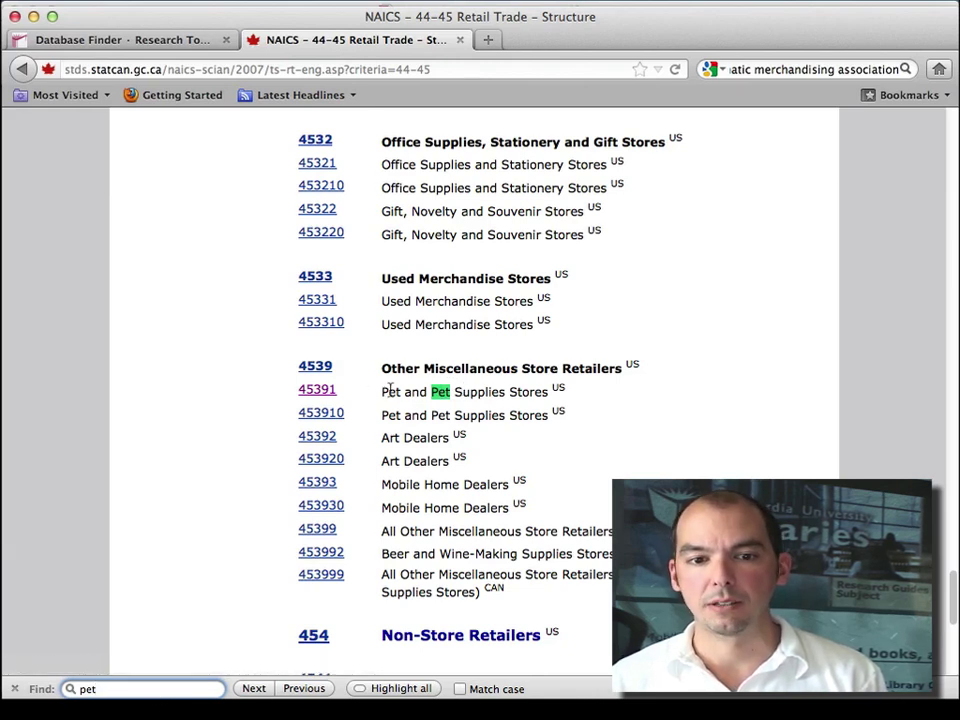
click(302, 392)
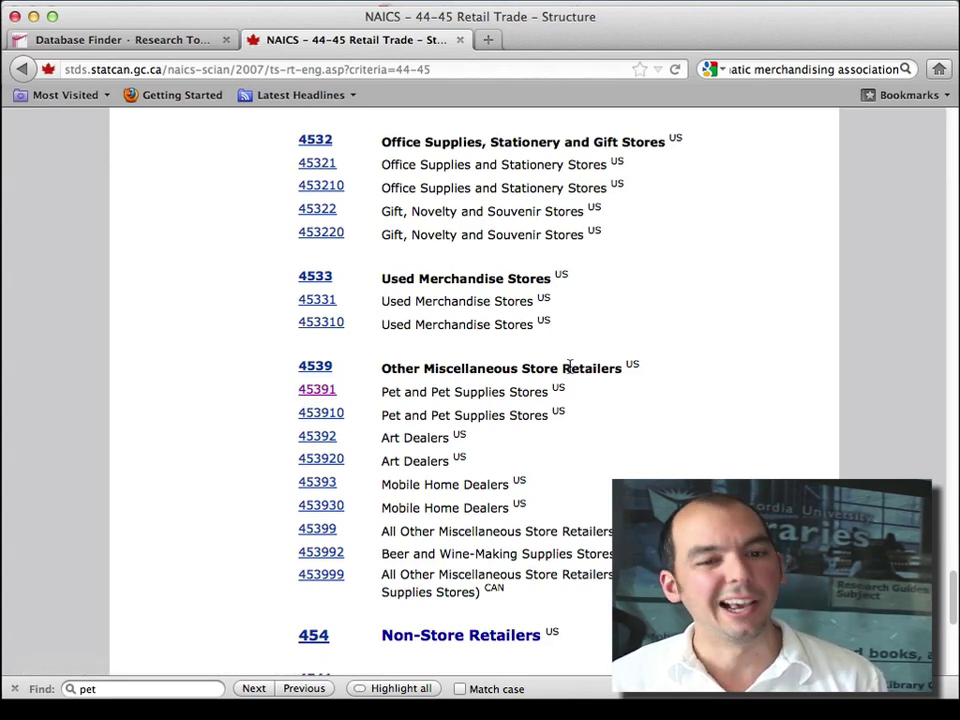
click(306, 394)
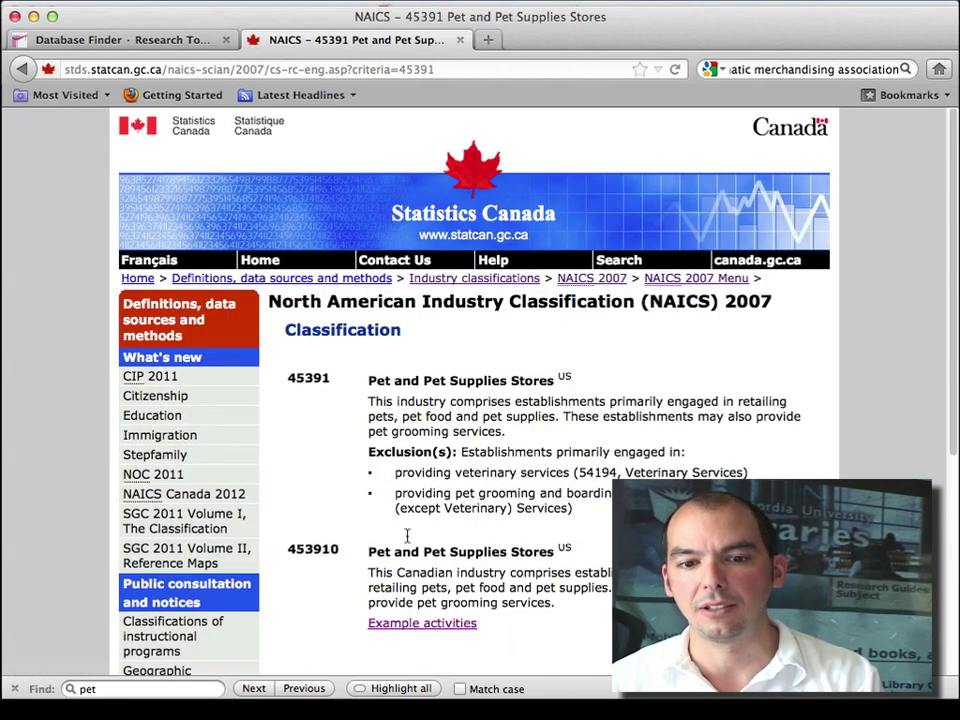
- Highlight the veterinary services exclusion, then open the example activities for 453910 and highlight the fish tanks entry
drag(573, 472, 418, 475)
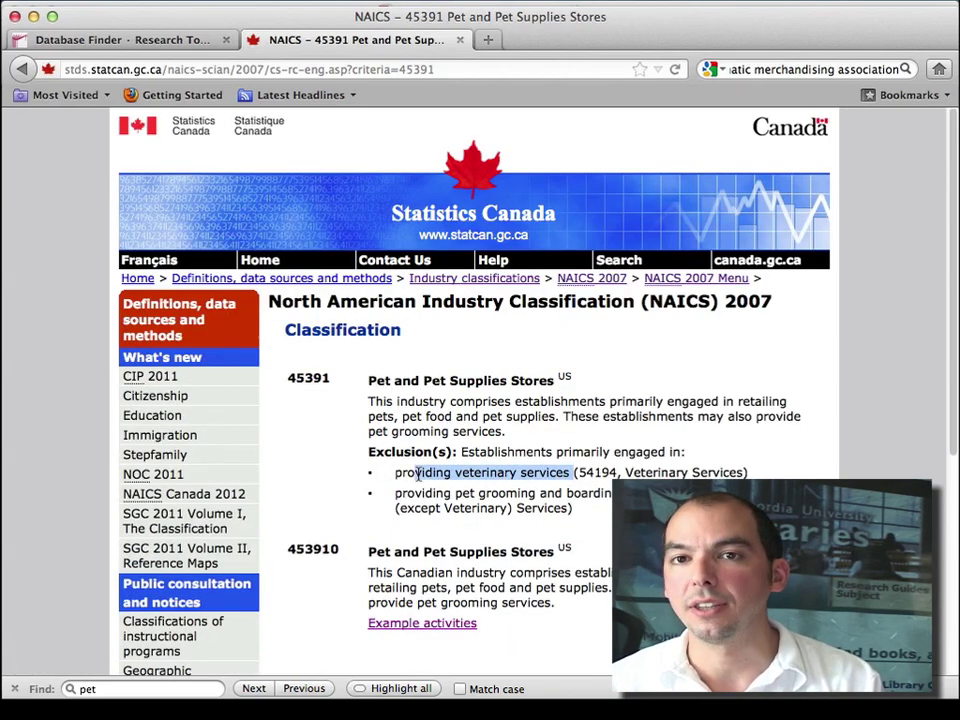
click(447, 624)
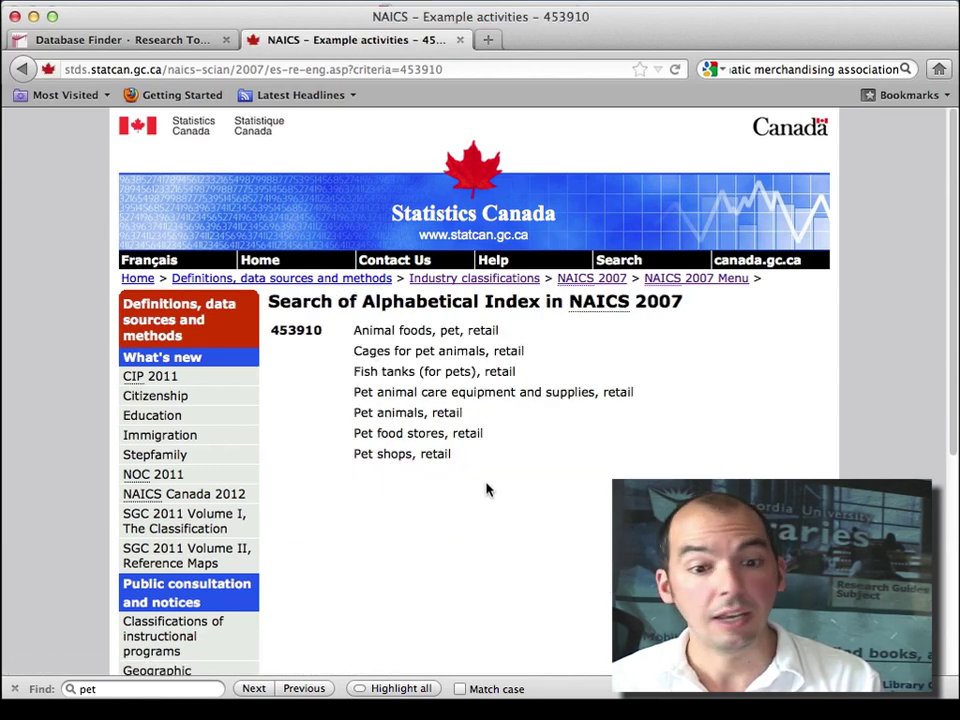
drag(527, 375, 343, 381)
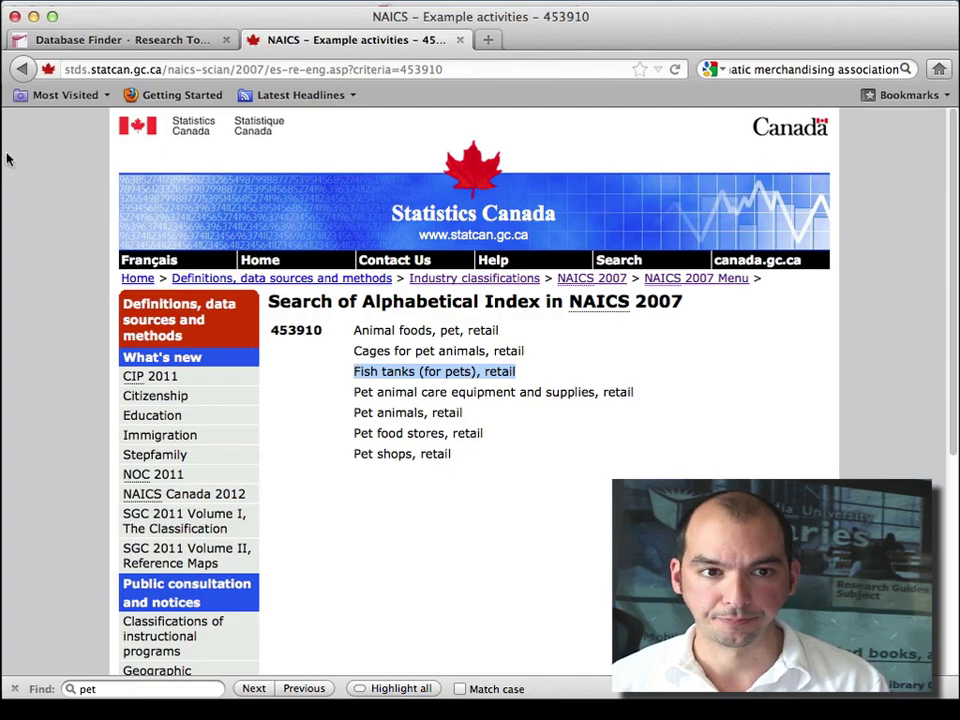
- Return to the library's Database Finder and open Business Directories under Business, Management & Marketing
click(190, 40)
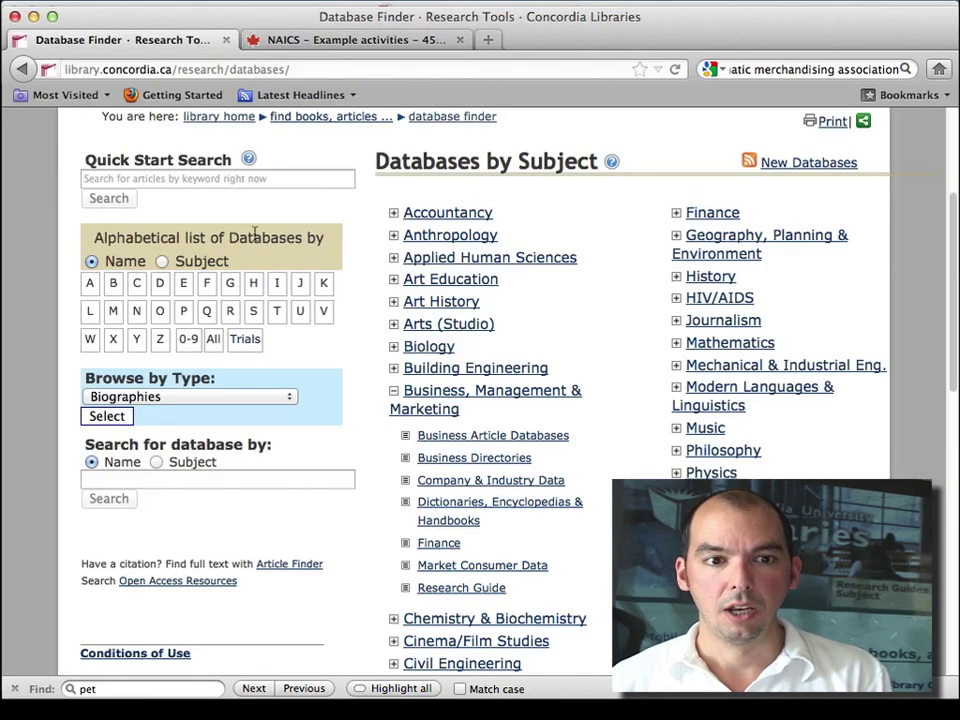
scroll(192, 172, up, 5)
scroll(410, 328, down, 4)
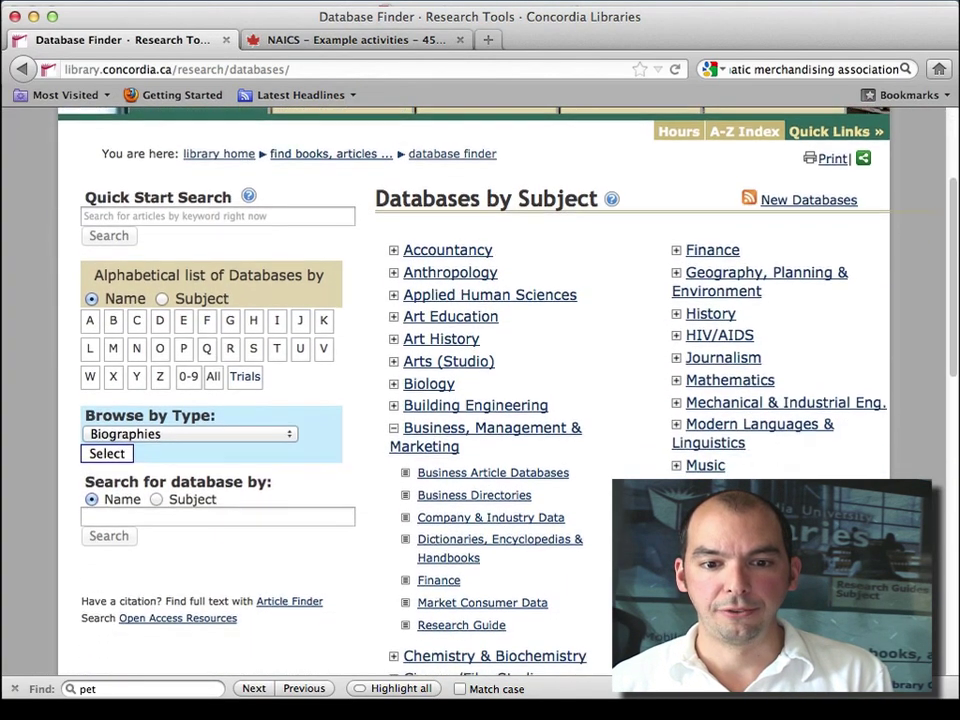
triple_click(507, 510)
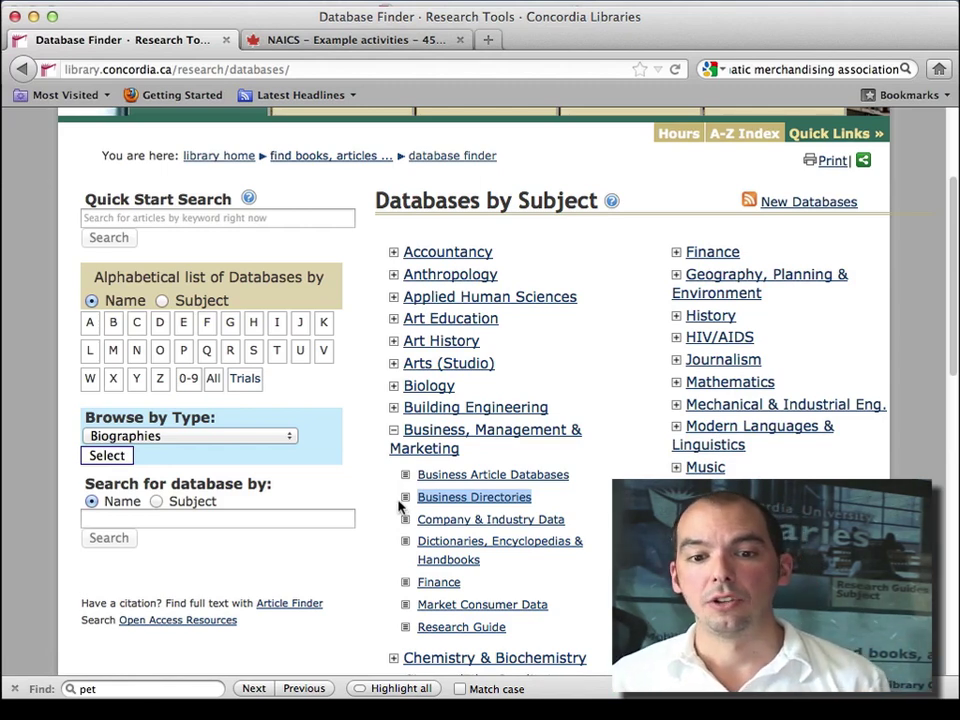
click(449, 507)
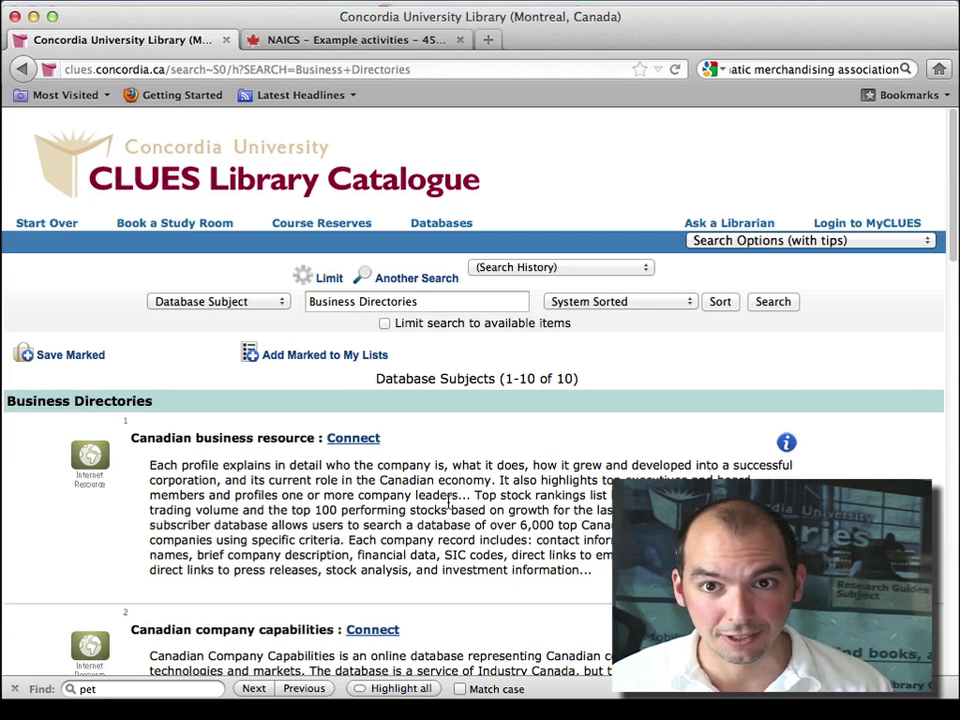
- Close the page search and connect to the Canadian company capabilities database from the Business Directories list
key(Escape)
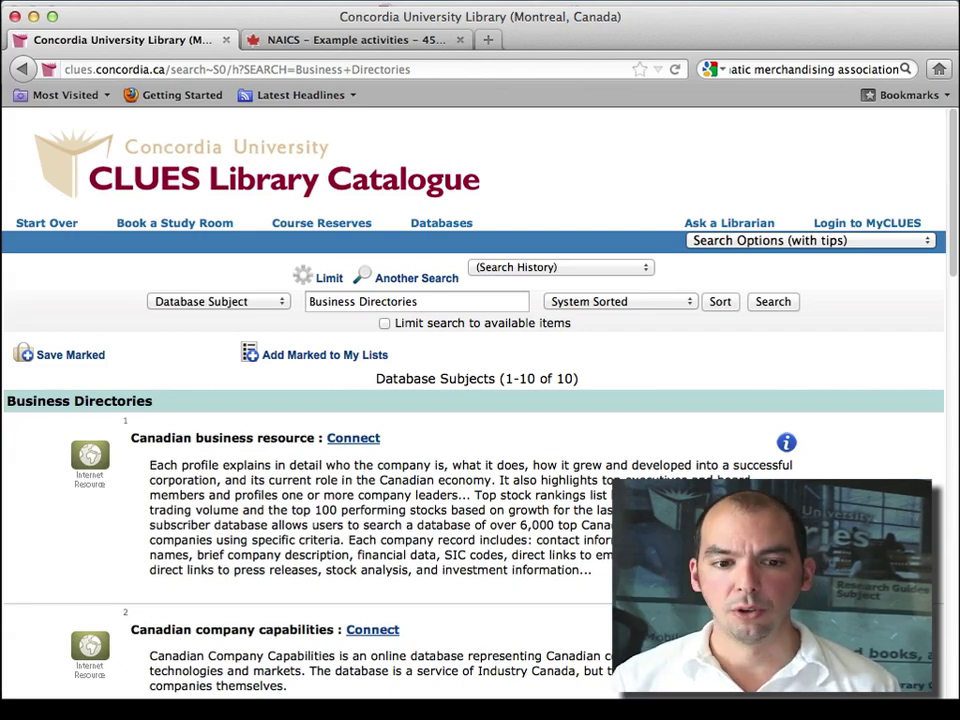
scroll(594, 598, down, 1)
scroll(594, 598, down, 3)
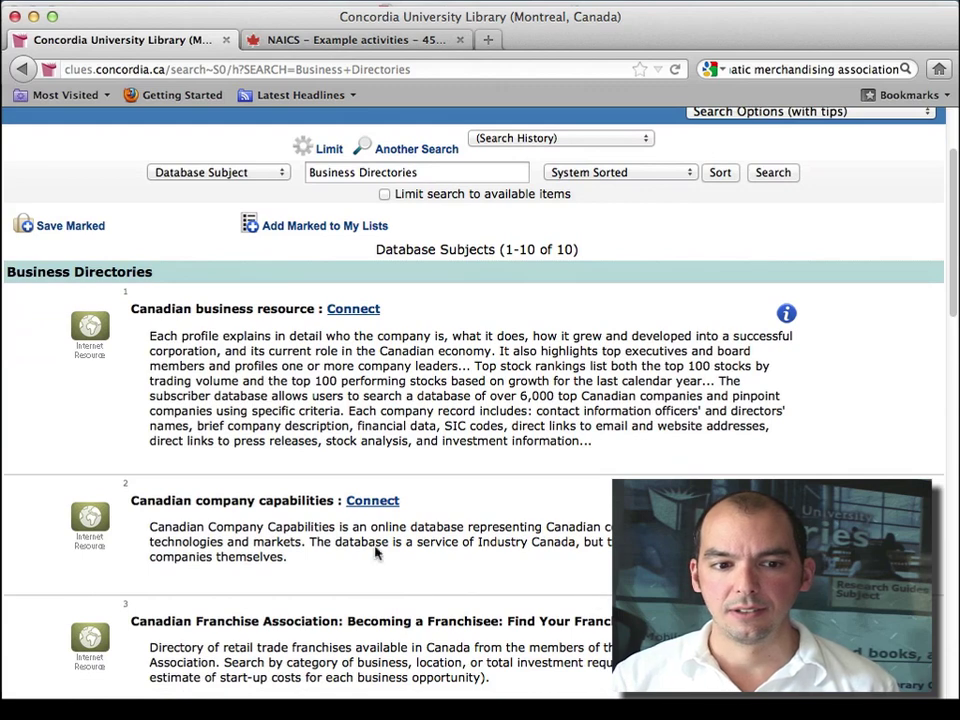
drag(133, 504, 333, 497)
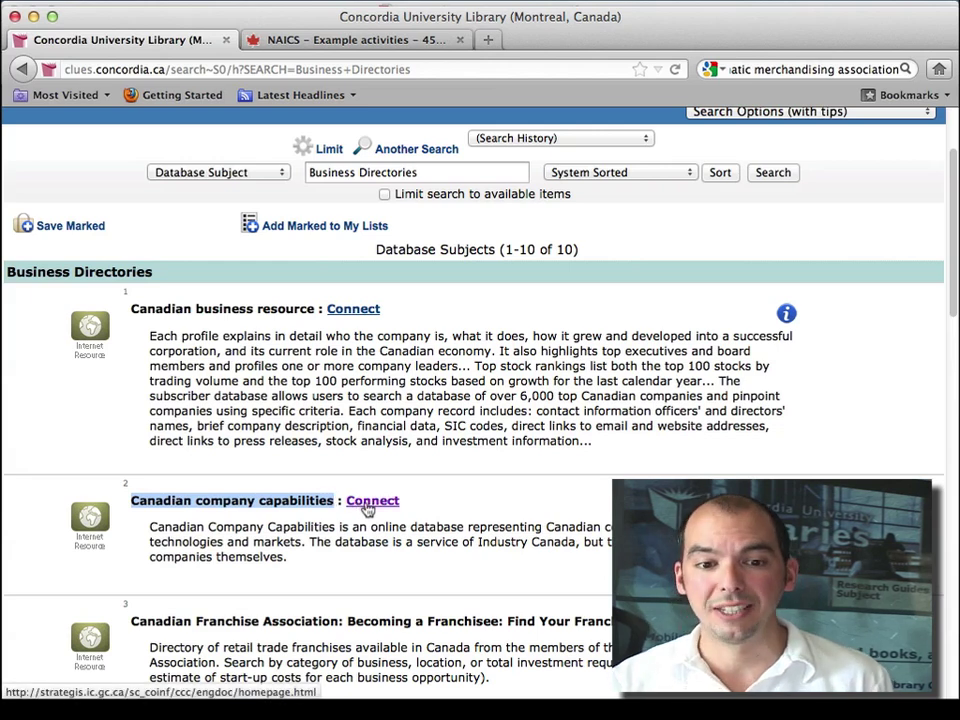
click(370, 503)
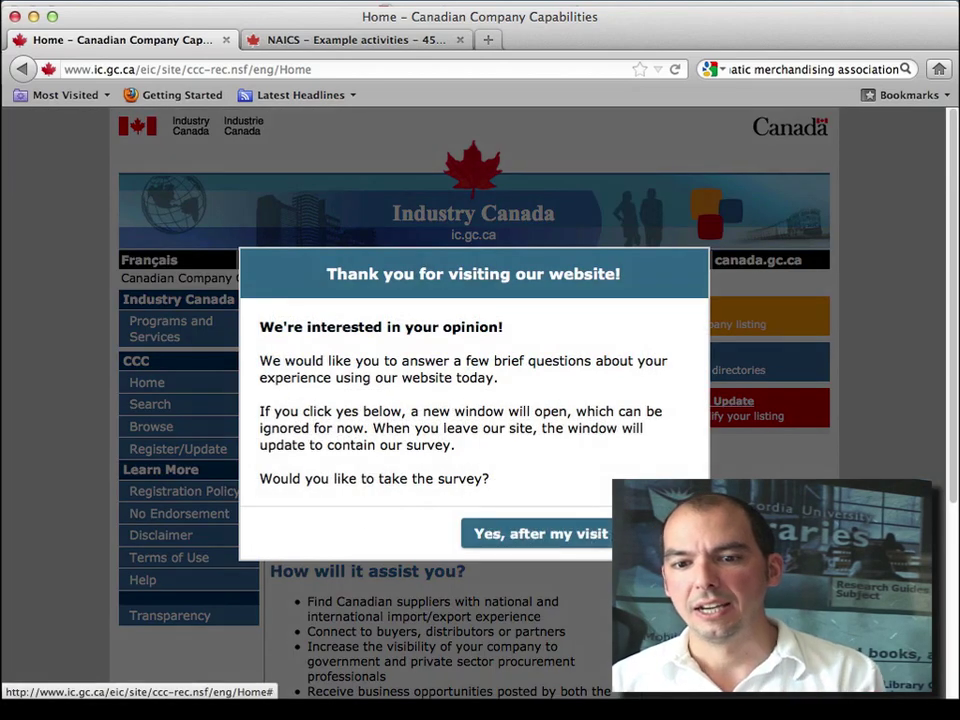
- Dismiss the survey invitation and open the Detailed Company Search form in Canadian Company Capabilities
key(Escape)
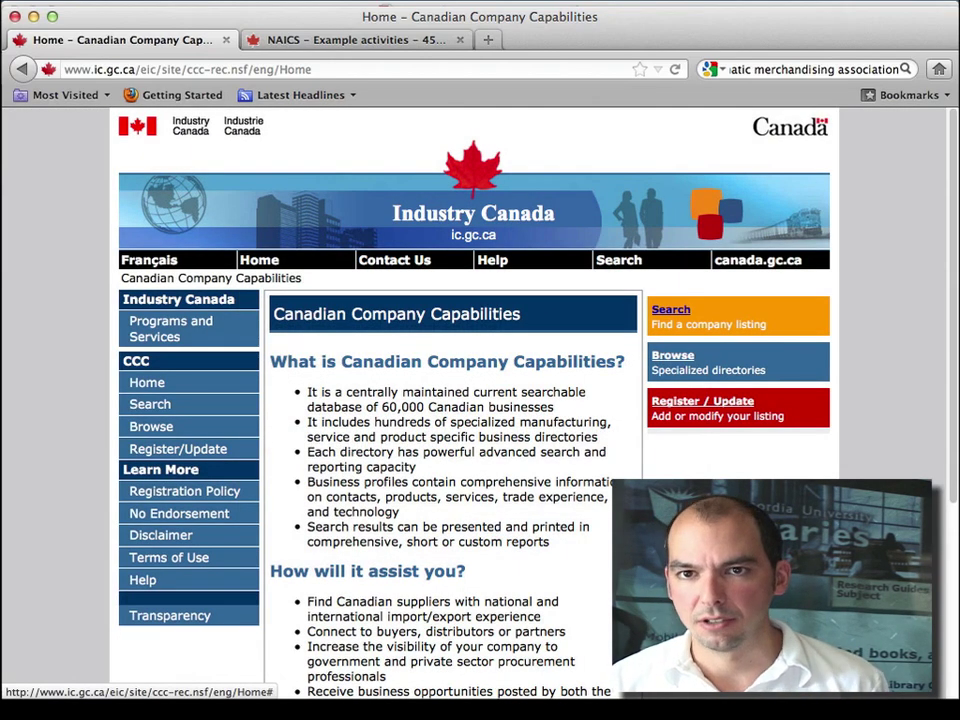
click(138, 406)
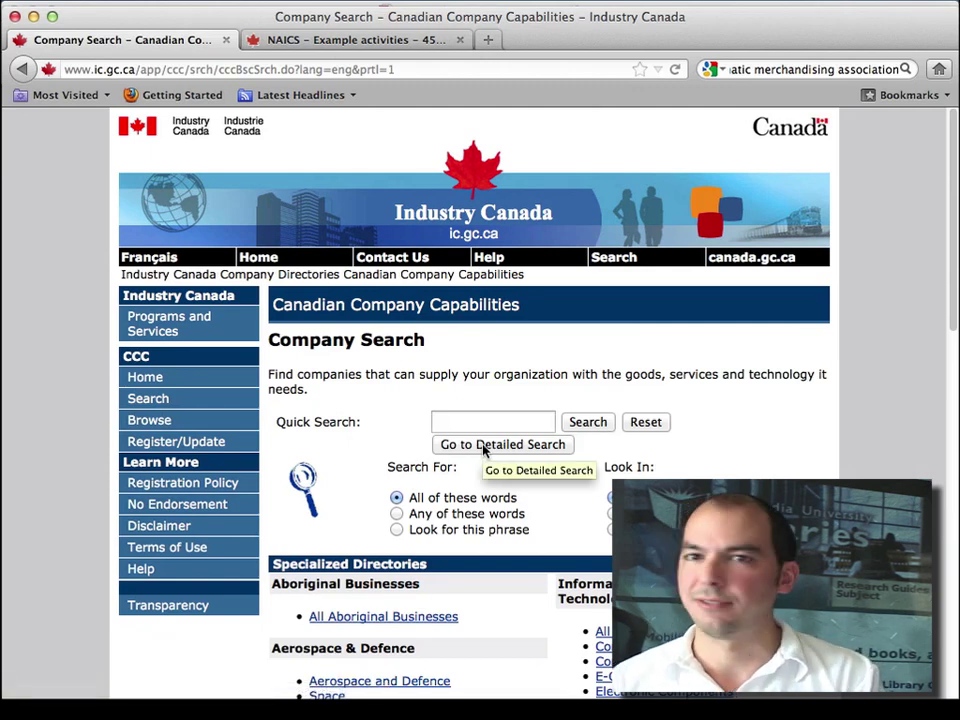
click(483, 449)
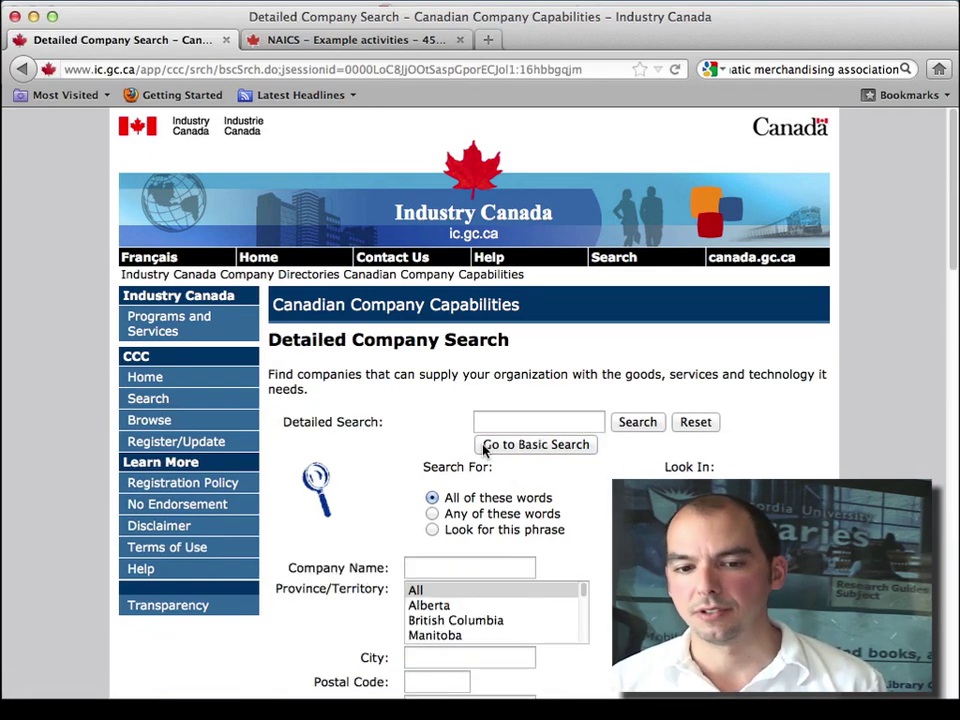
- Examine the detailed search fields from NAICS Code through the quality certifications, highlighting the Exporter? label along the way
scroll(485, 450, down, 3)
click(432, 605)
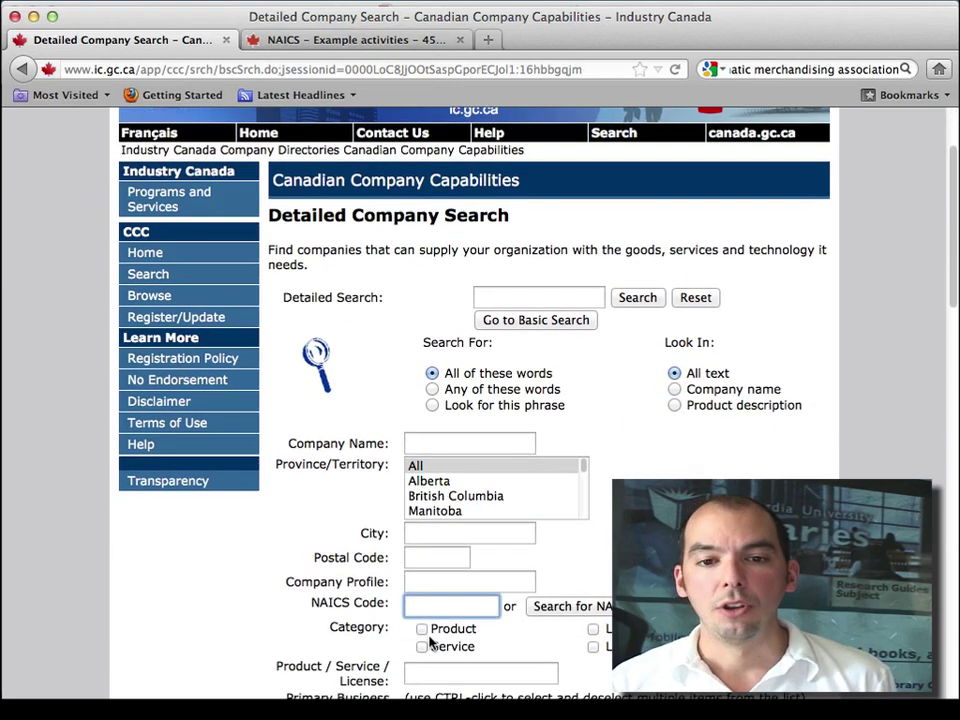
scroll(514, 512, down, 3)
scroll(480, 400, down, 12)
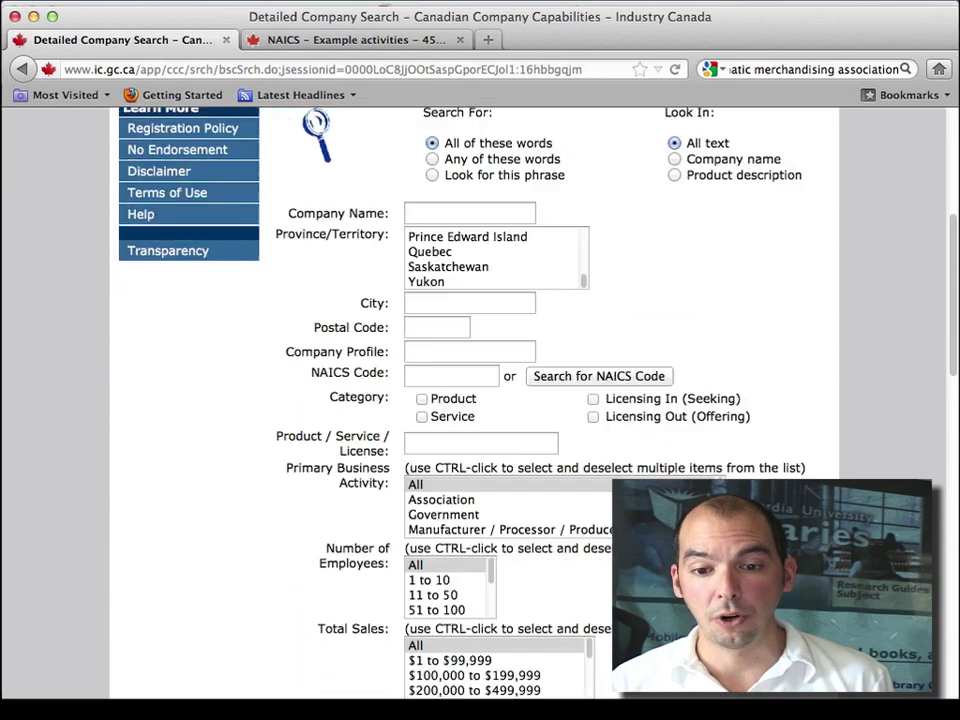
scroll(480, 400, down, 2)
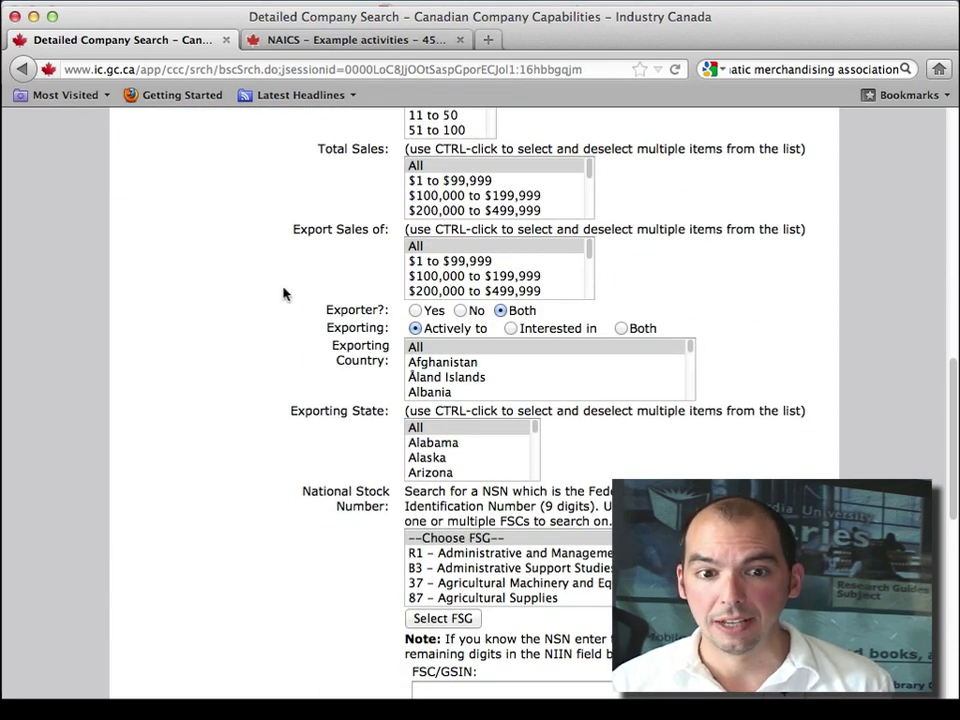
drag(326, 312, 384, 312)
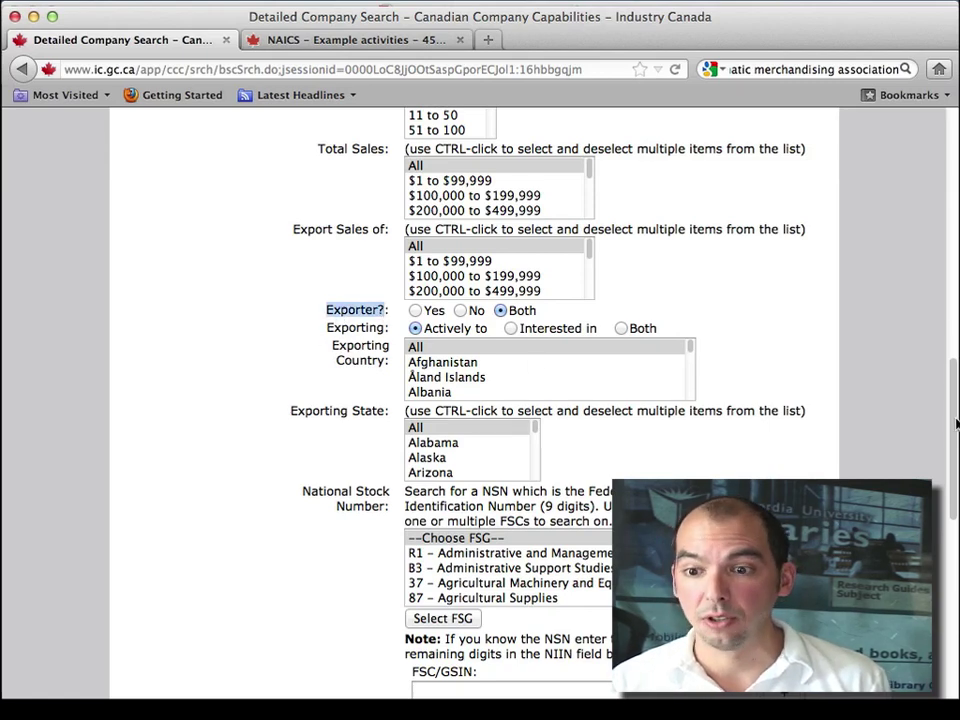
drag(955, 420, 946, 560)
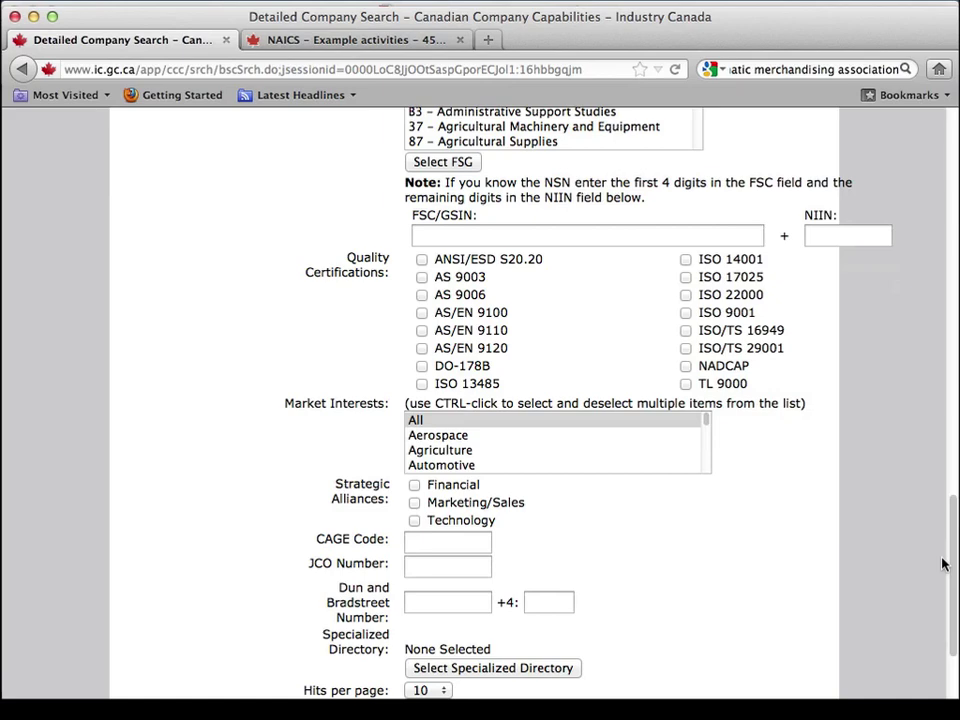
- Return to the upper part of the detailed search form and highlight the NAICS Code label
scroll(942, 565, up, 15)
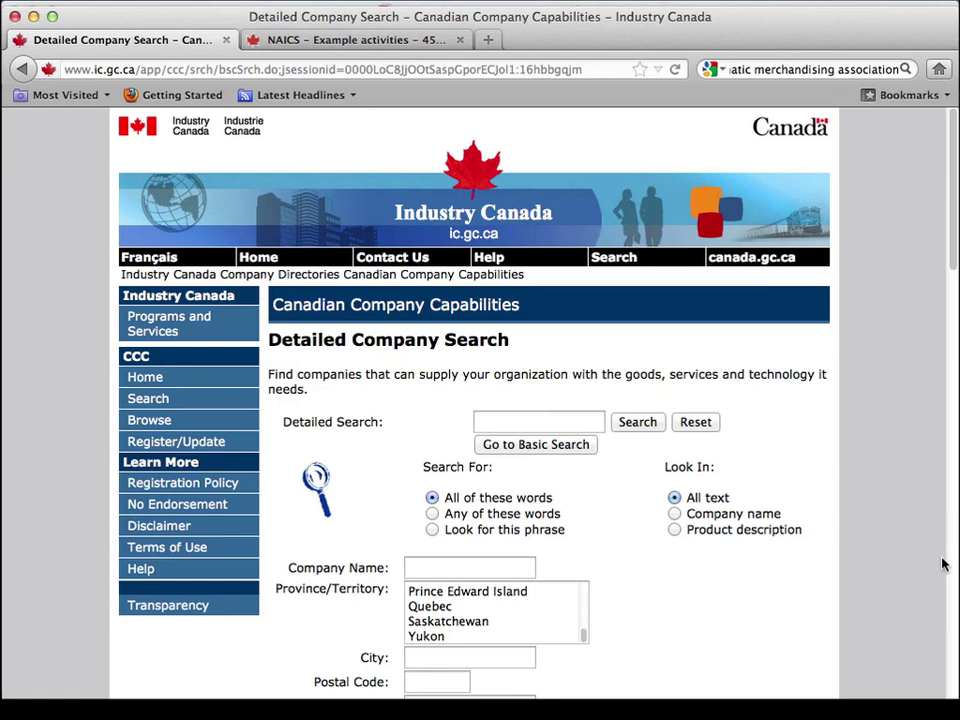
scroll(942, 565, down, 3)
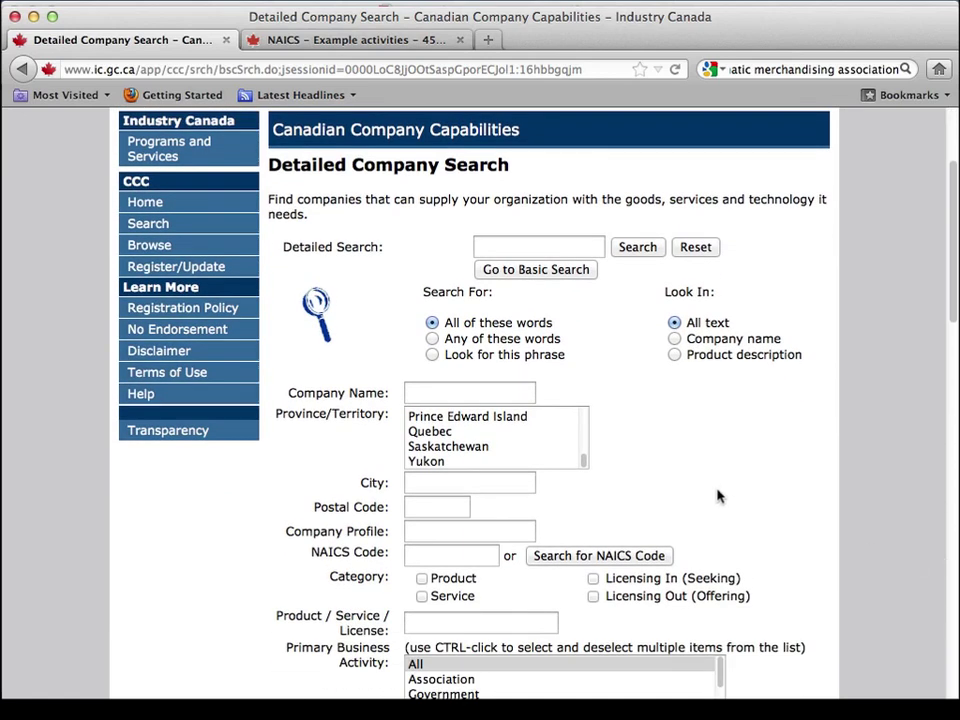
drag(294, 551, 390, 558)
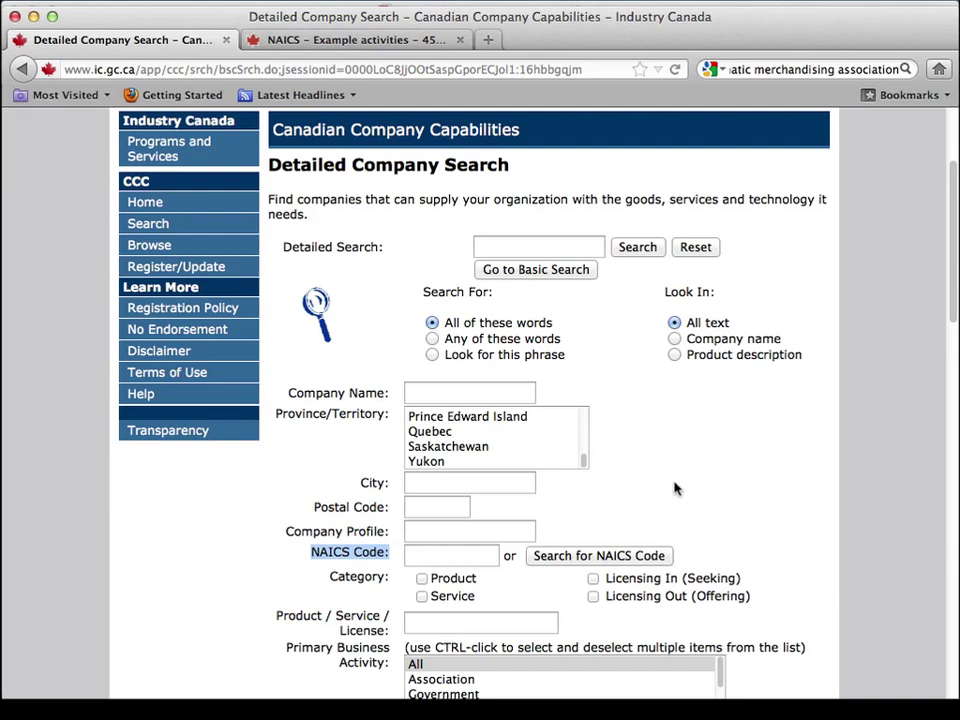
scroll(675, 488, up, 5)
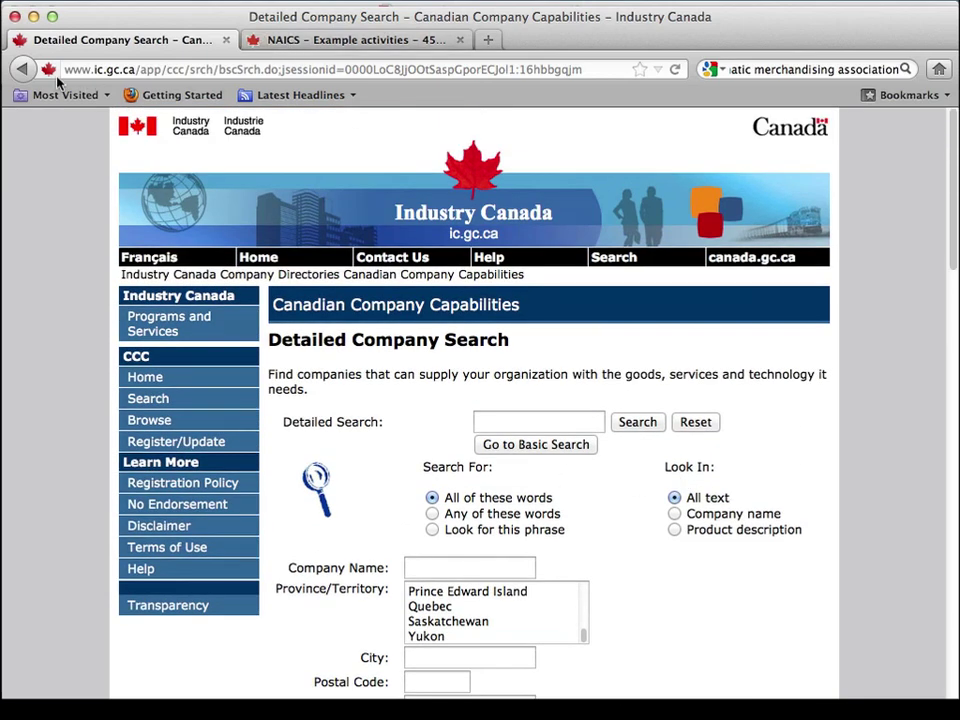
- Go back to the library's Business Directories list and highlight the D&B Million dollar database title, then clear the highlight
click(23, 69)
click(23, 69)
click(25, 70)
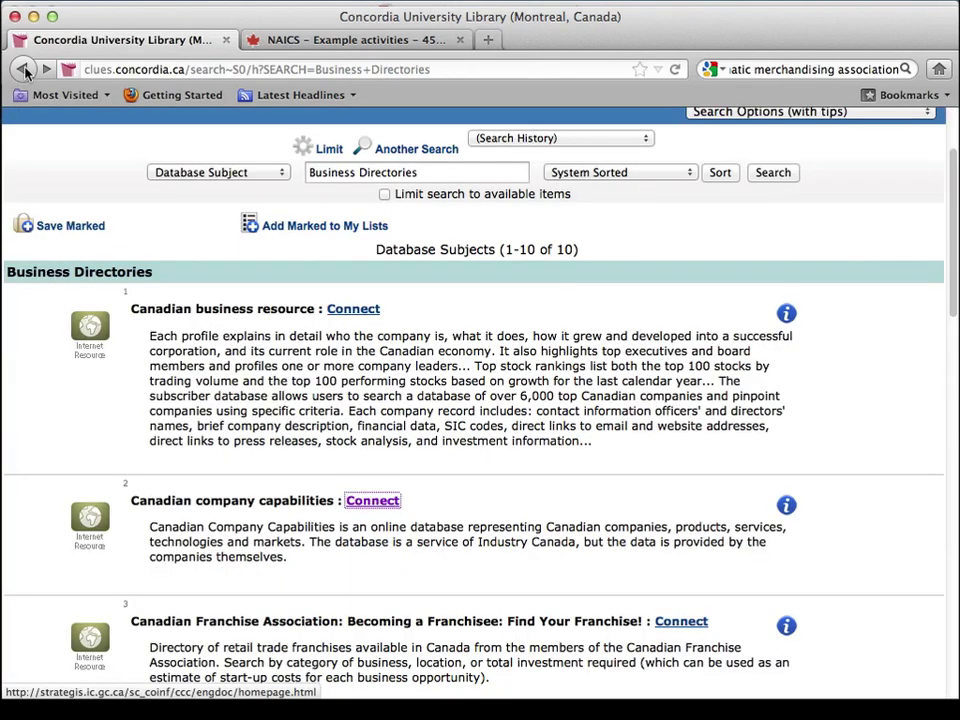
scroll(461, 395, up, 3)
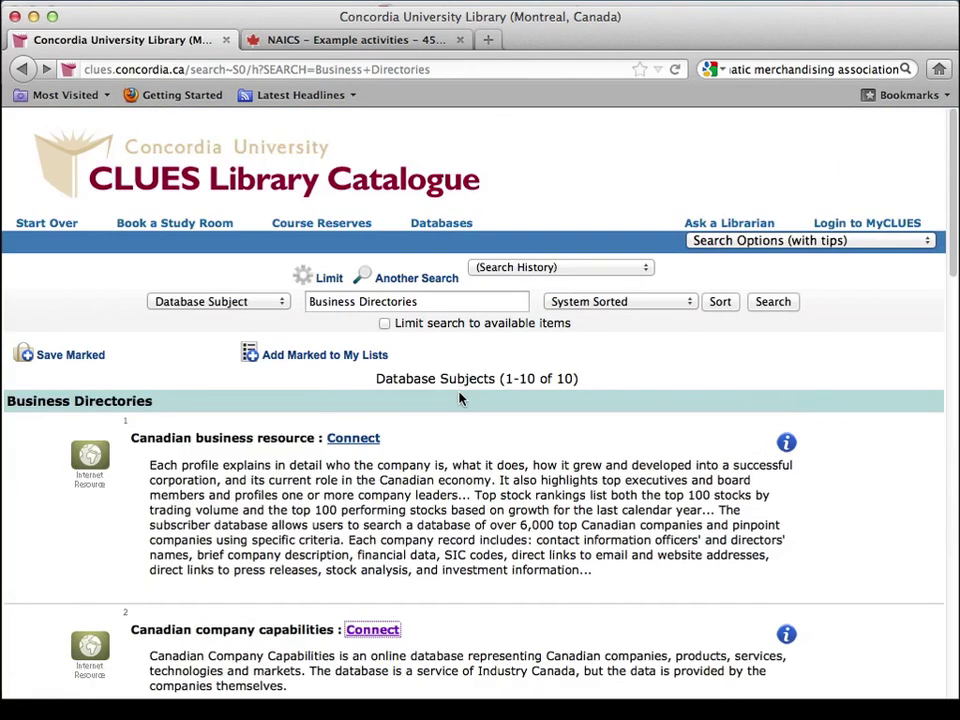
scroll(460, 395, down, 1)
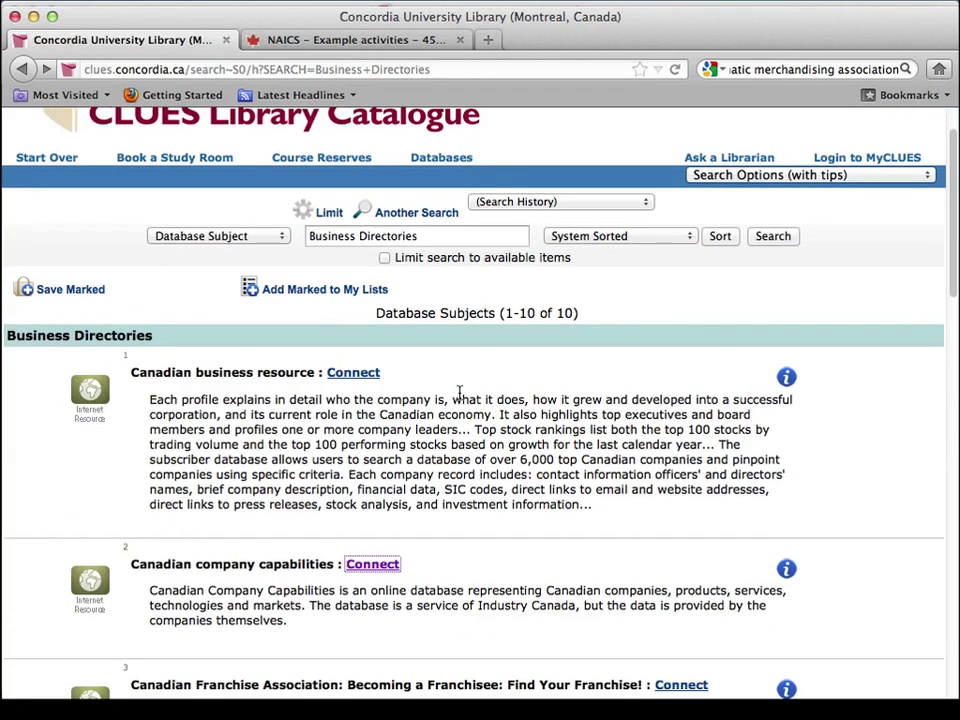
scroll(460, 395, down, 5)
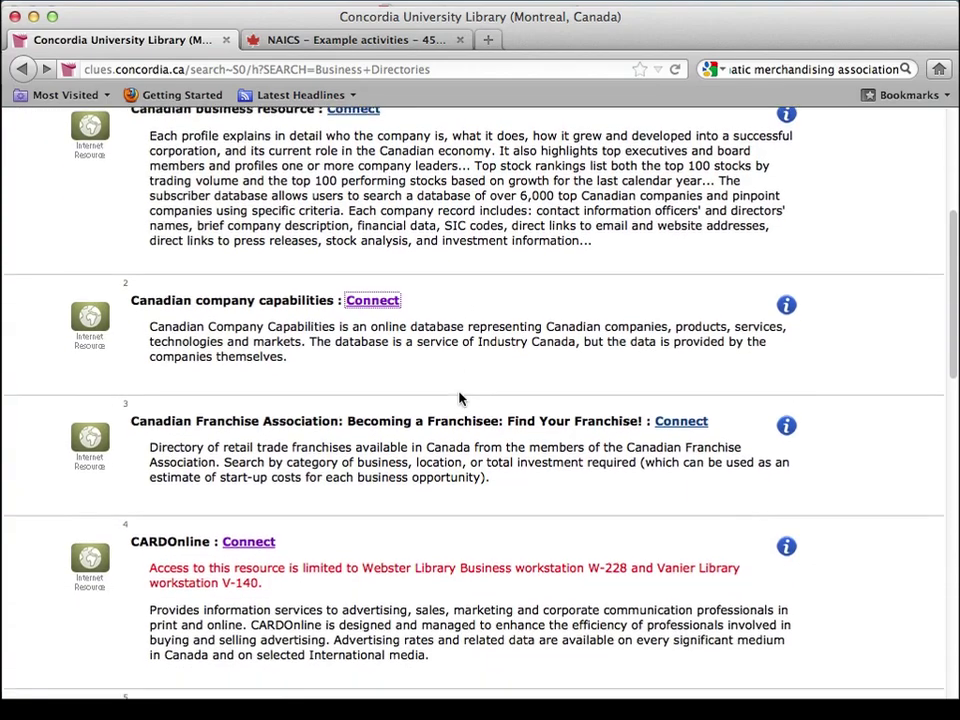
scroll(459, 398, down, 5)
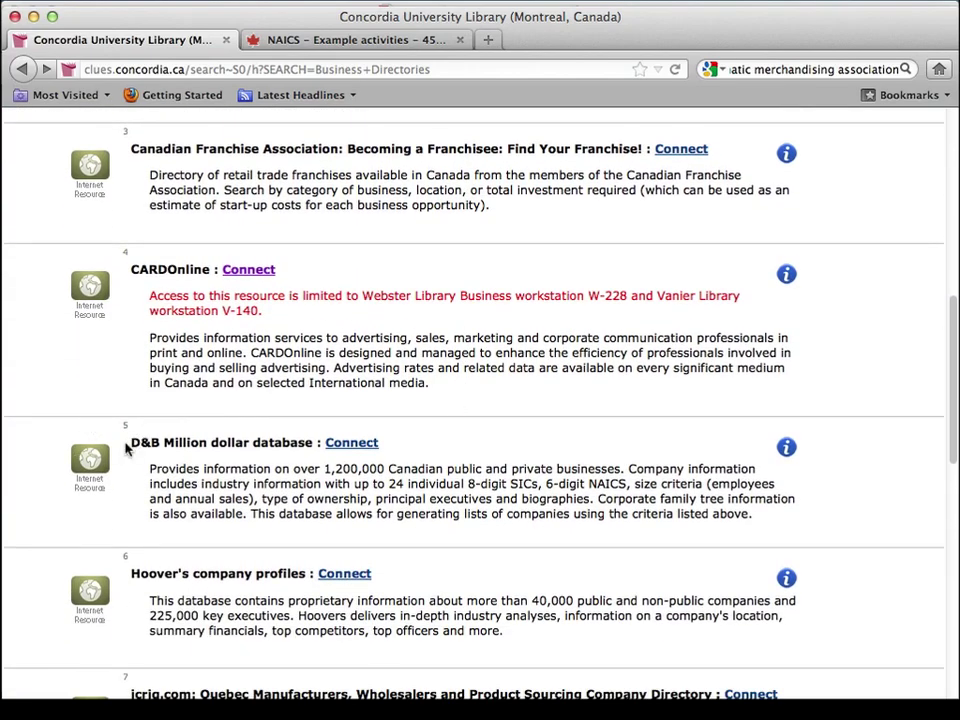
drag(131, 443, 313, 451)
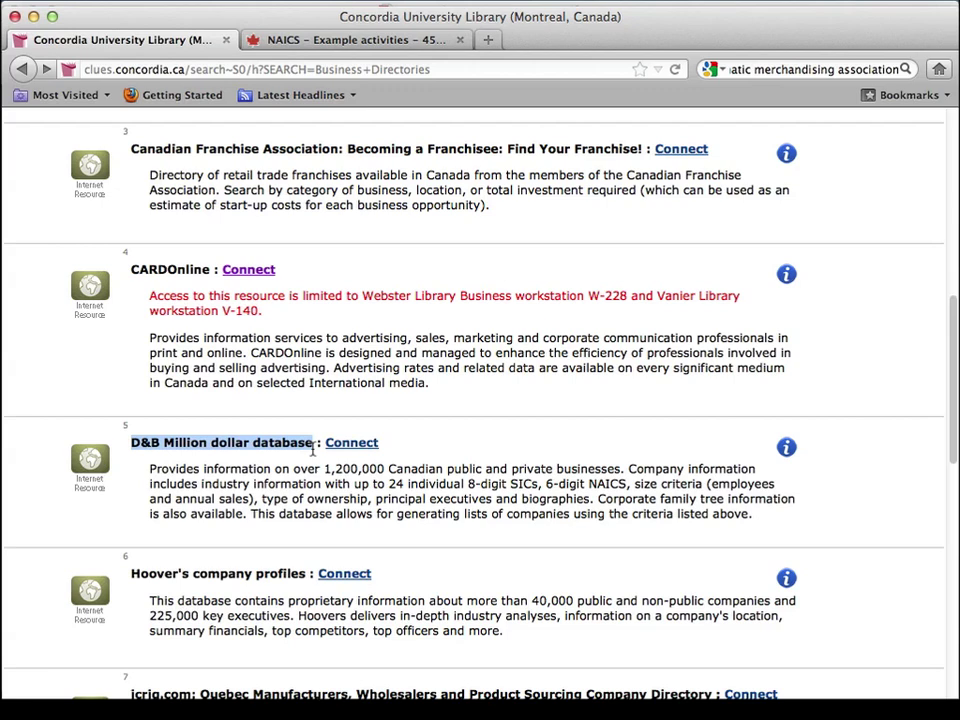
click(305, 460)
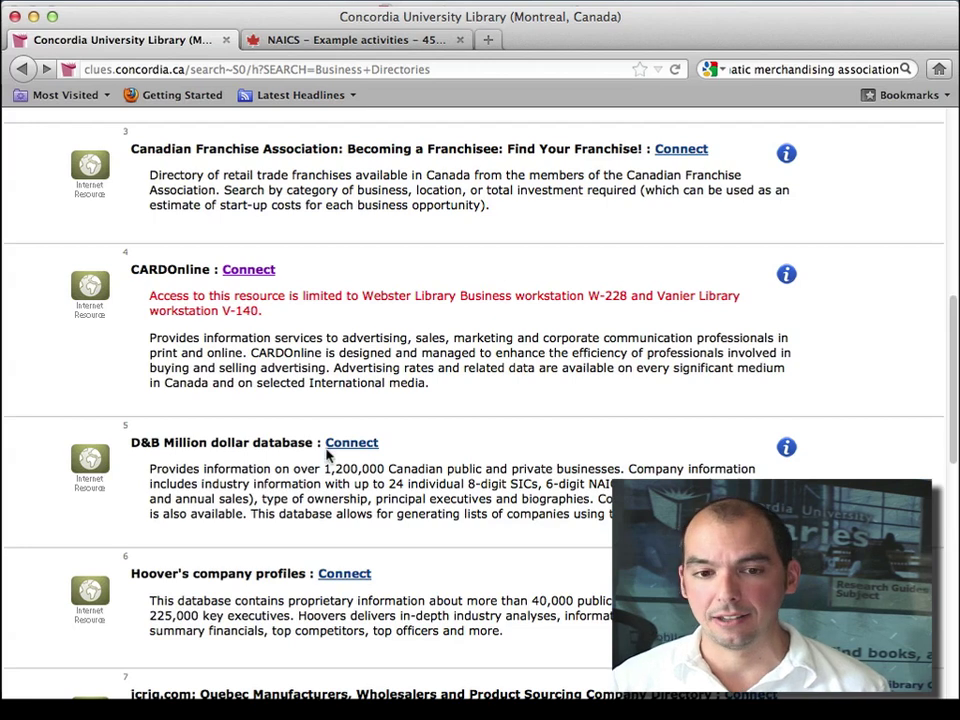
- Connect to the D&B Million dollar database, enter the Library Solution and open Advanced Search
click(335, 448)
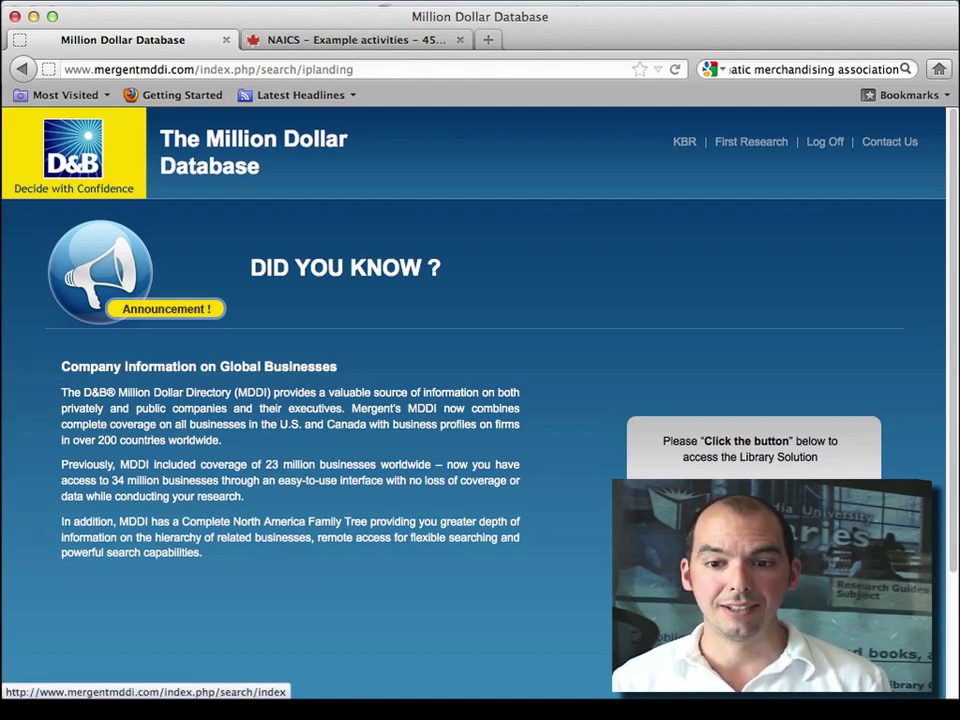
click(750, 500)
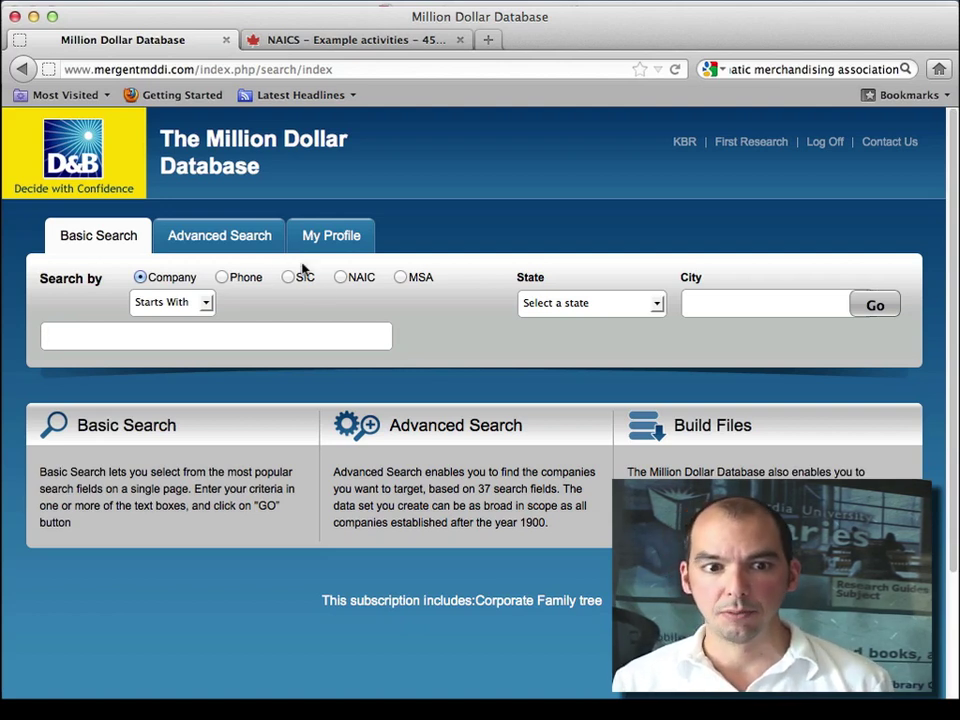
click(249, 251)
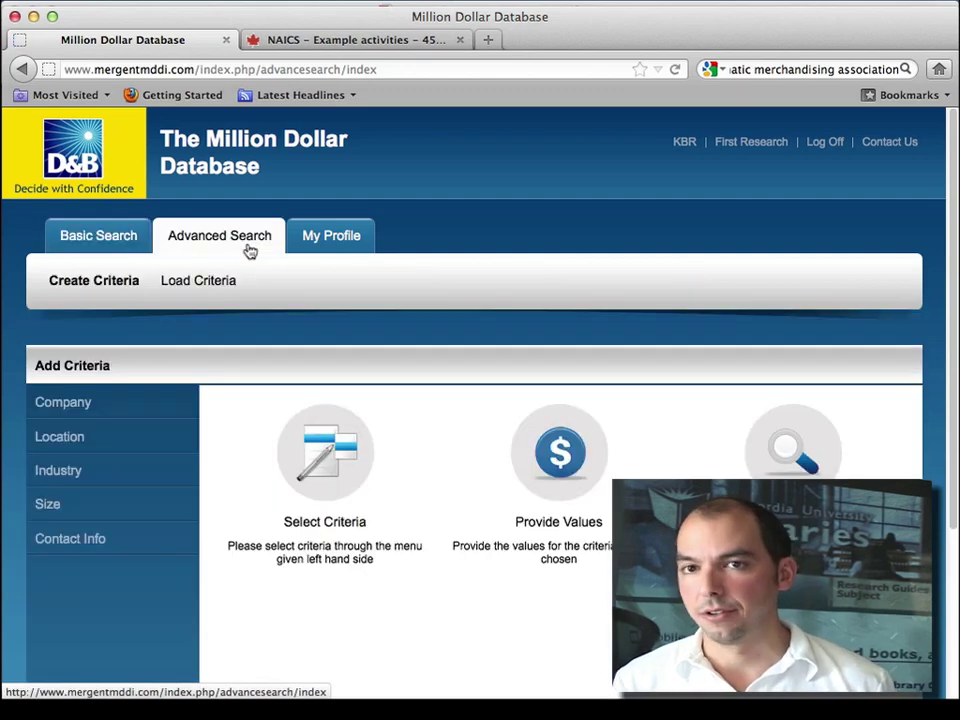
- Choose NAICS Code as the Industry criterion and add it to bring up the NAIC code tree
click(60, 471)
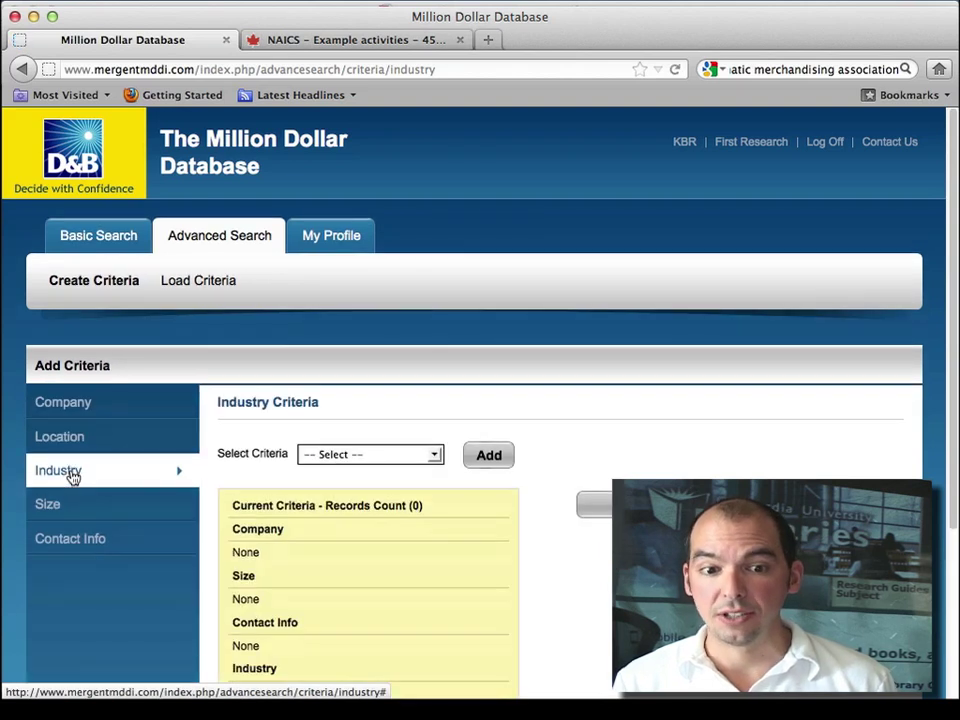
click(369, 454)
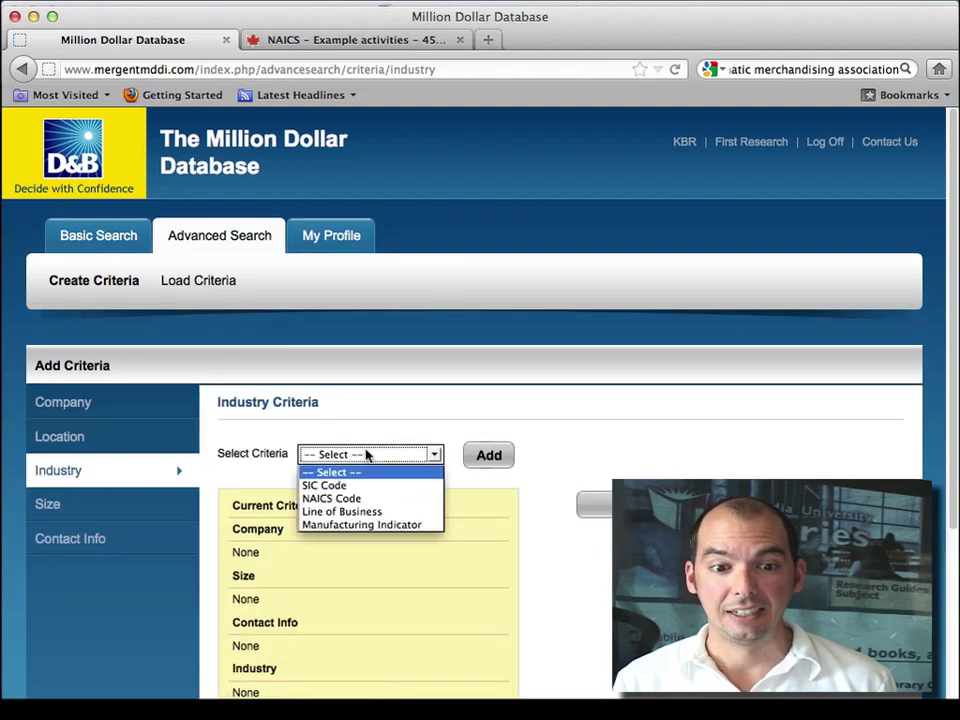
click(357, 501)
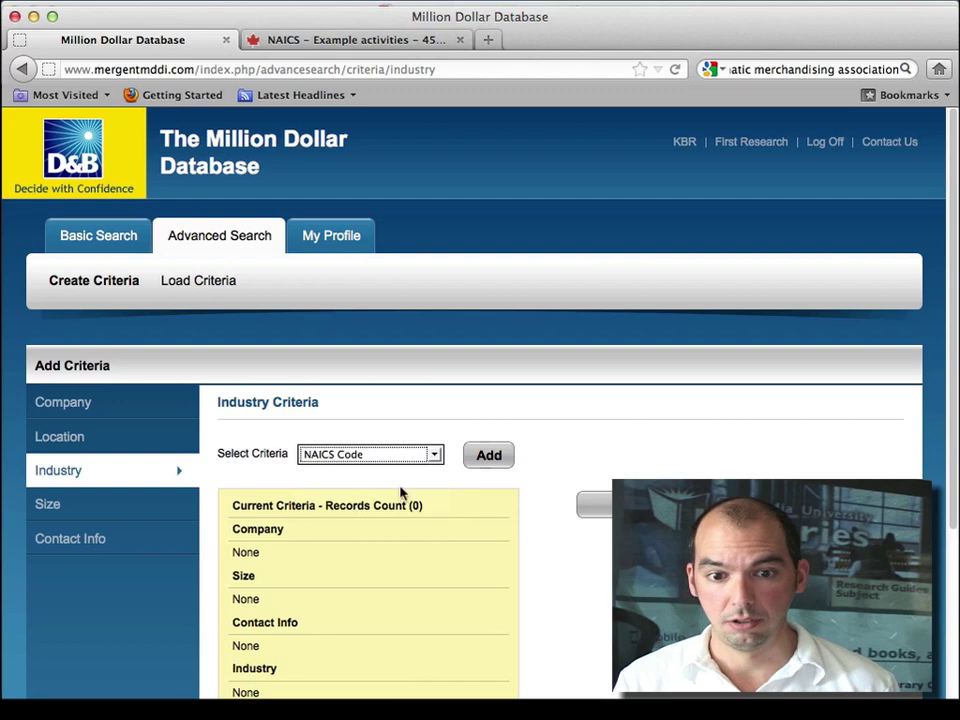
click(490, 455)
scroll(508, 568, down, 4)
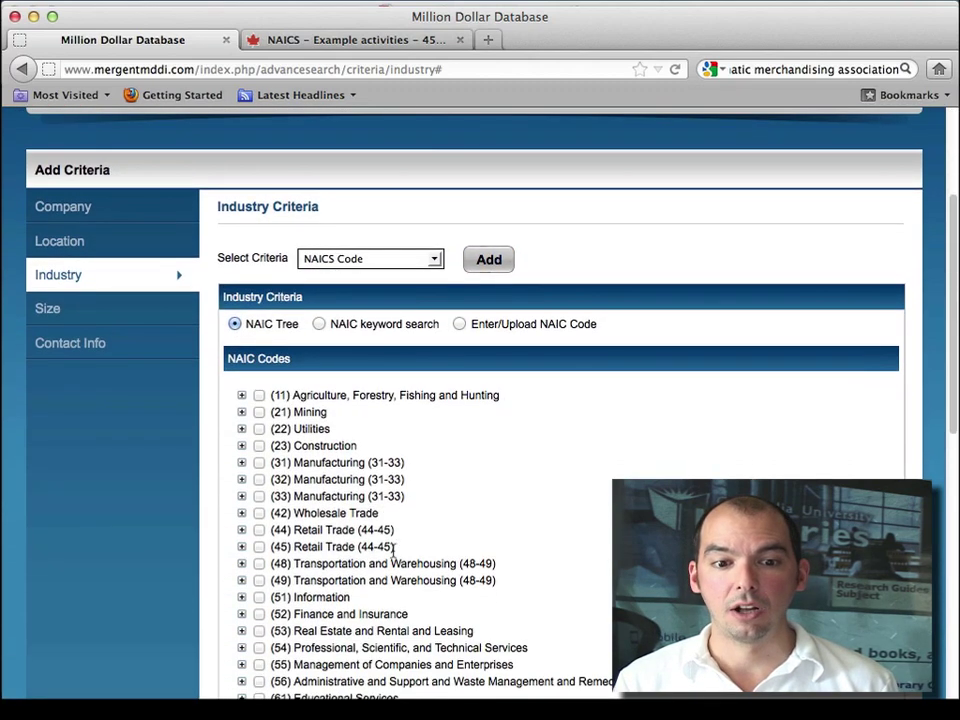
- Expand codes 45 Retail Trade, 453 and 4539 in the tree and select 45391, Pet and Pet Supplies Stores
click(241, 548)
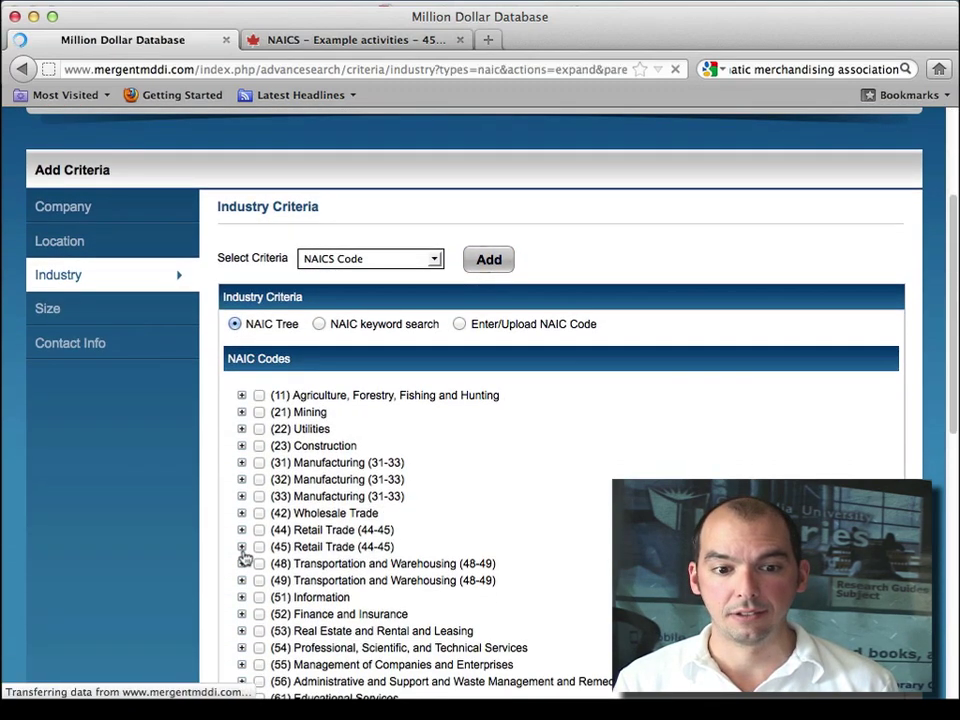
scroll(369, 557, down, 8)
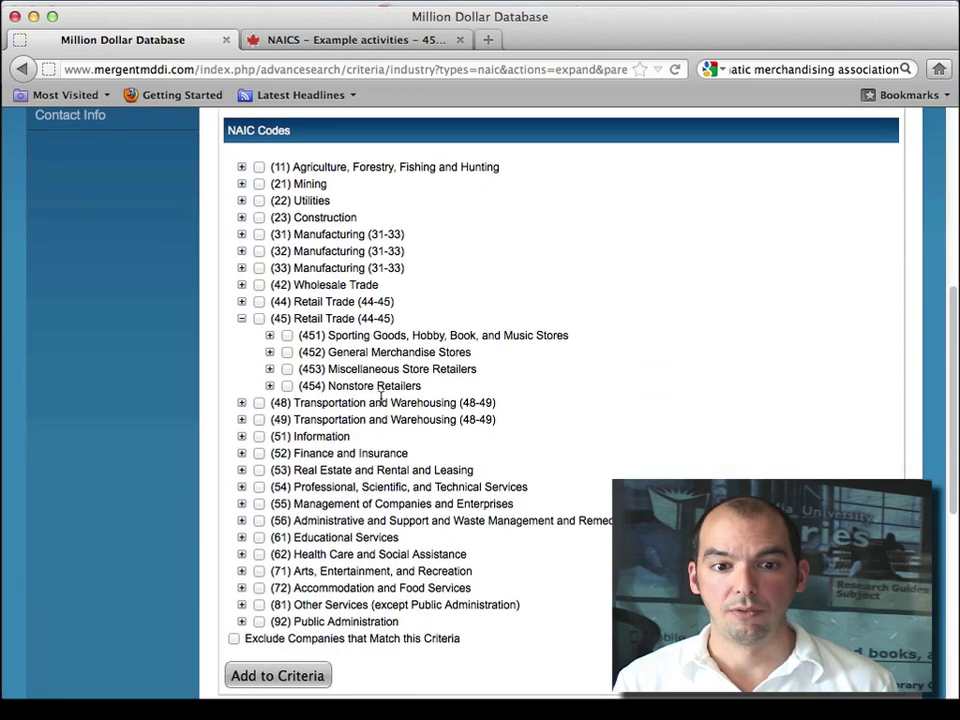
click(270, 372)
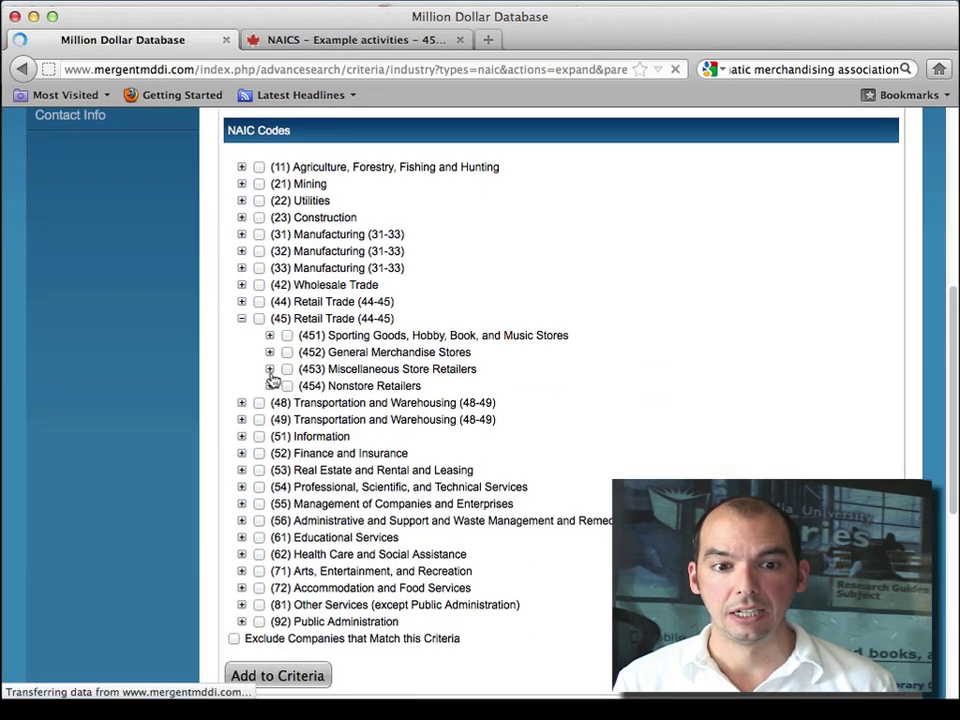
scroll(272, 383, down, 8)
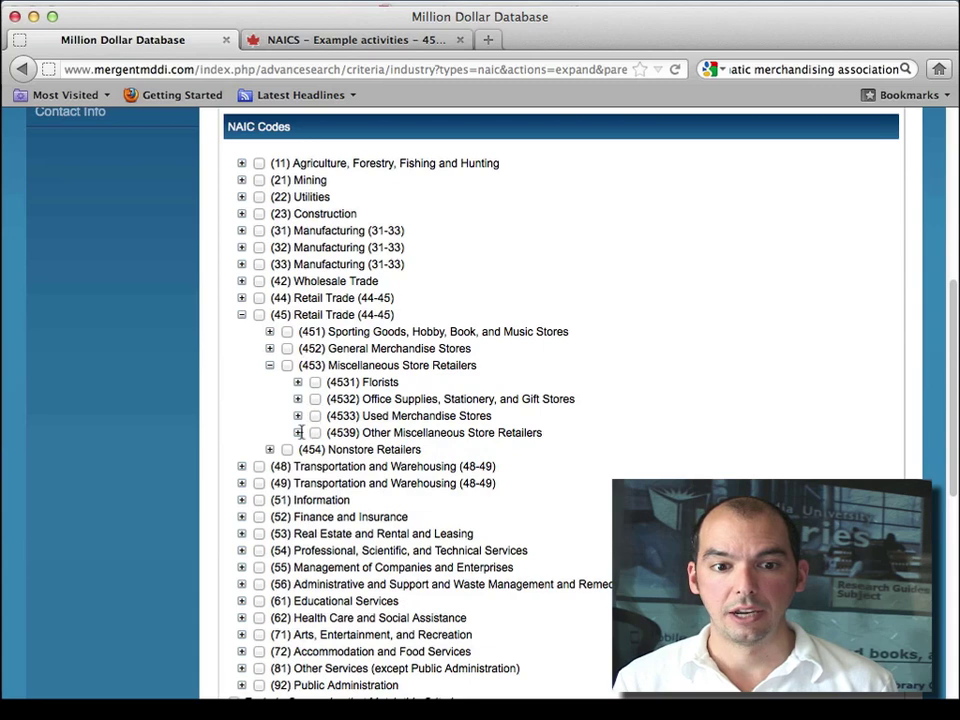
click(298, 433)
scroll(300, 439, down, 8)
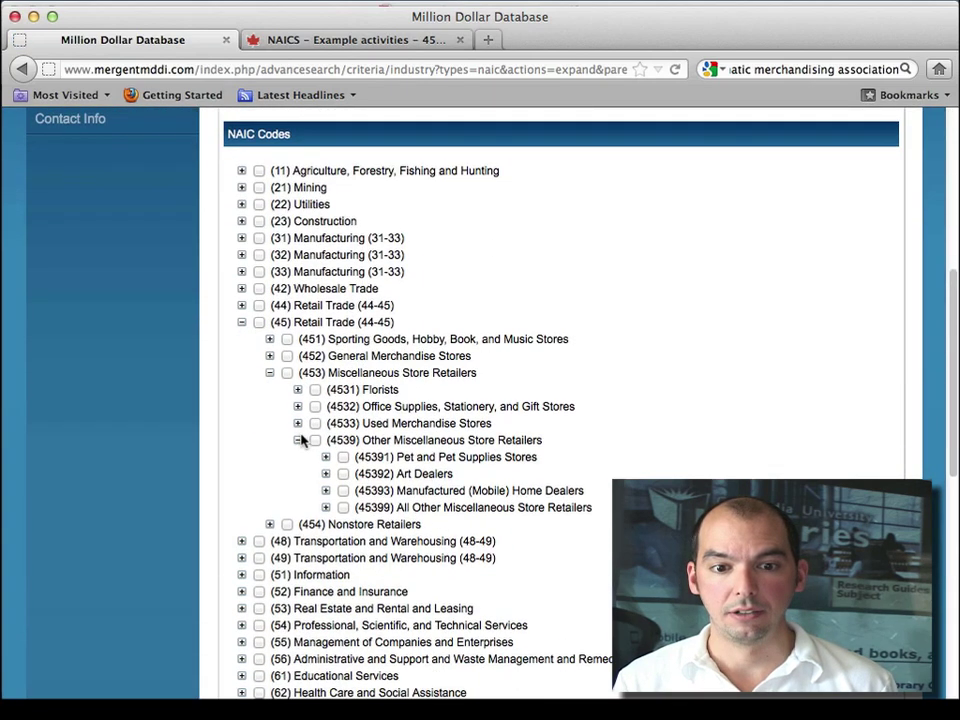
click(343, 457)
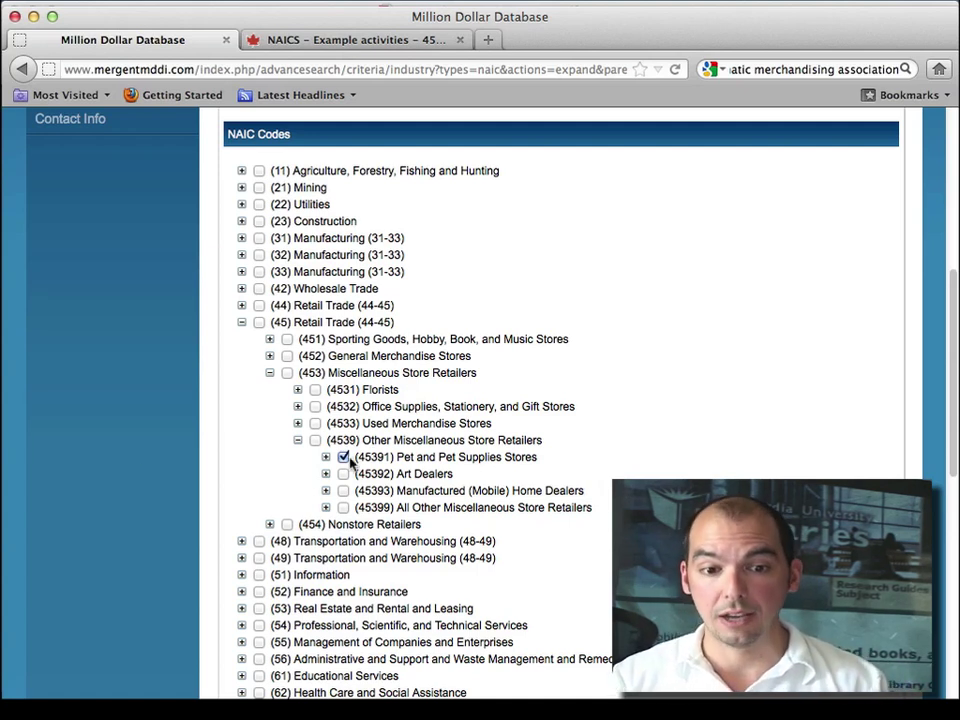
- Add the selected NAICS code 45391 to the current search criteria and review the criteria summary
scroll(350, 460, up, 5)
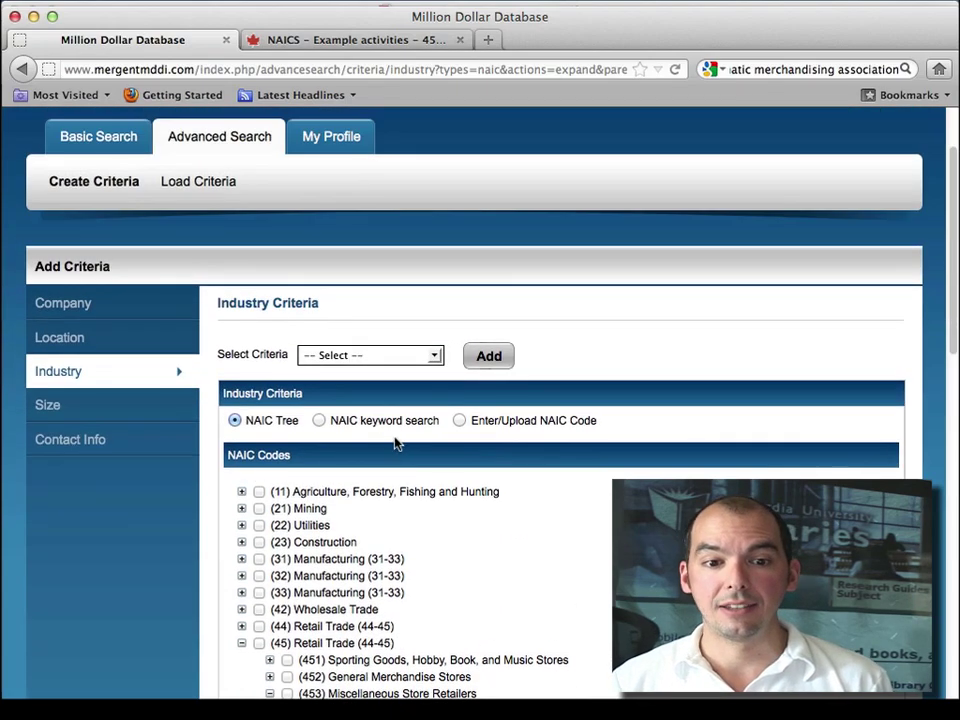
scroll(394, 441, down, 7)
scroll(390, 445, down, 4)
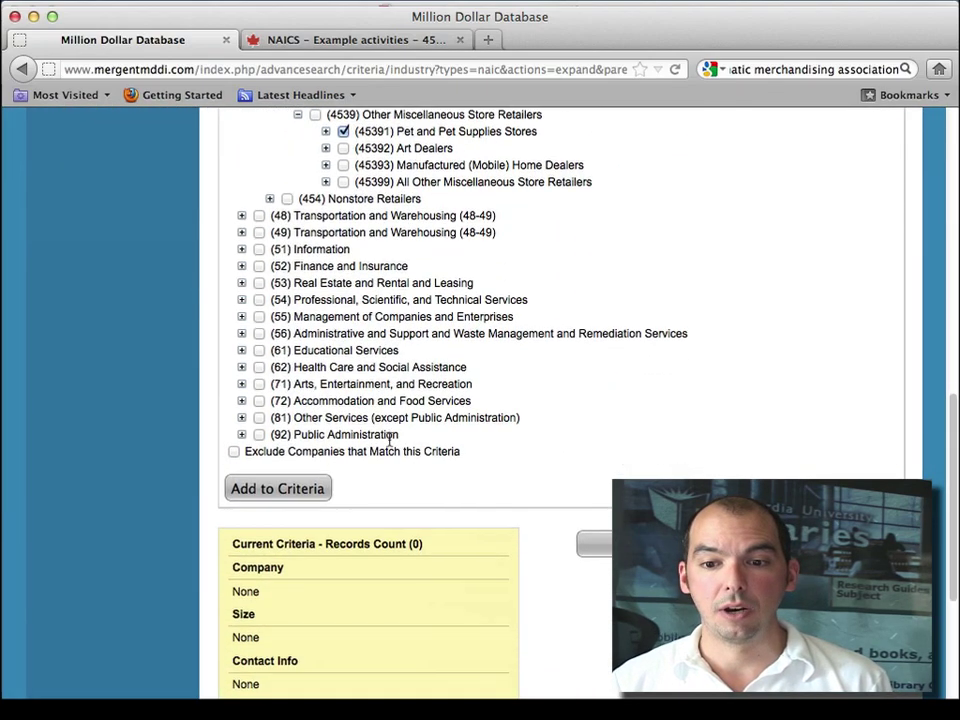
click(300, 488)
scroll(300, 493, down, 5)
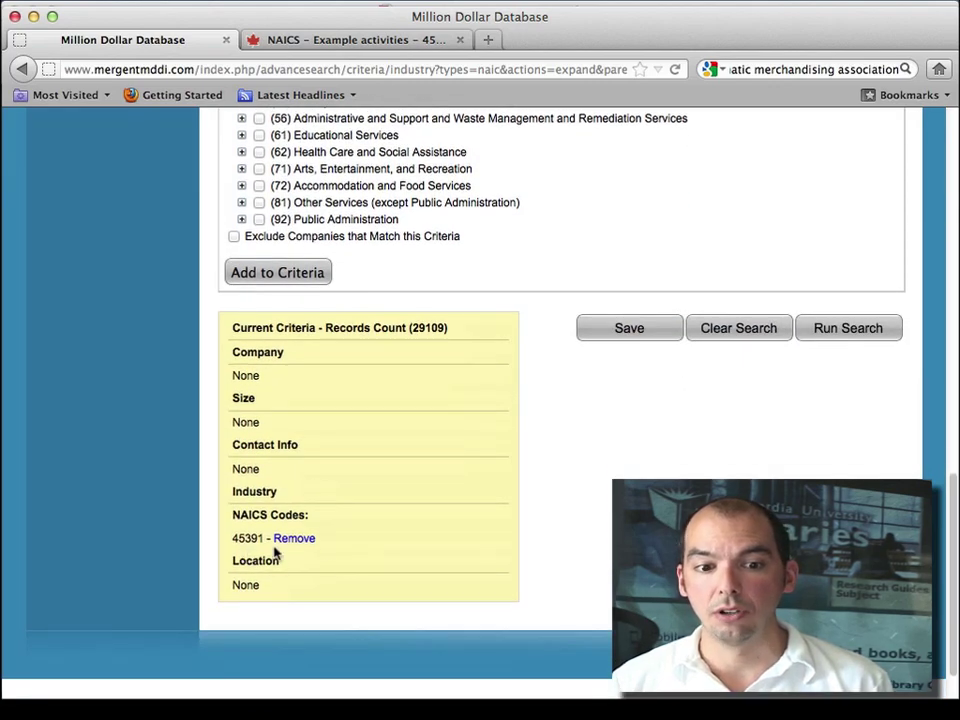
- Open the Location criteria, choose State/Region as the criterion and add it to the advanced search
scroll(276, 555, up, 15)
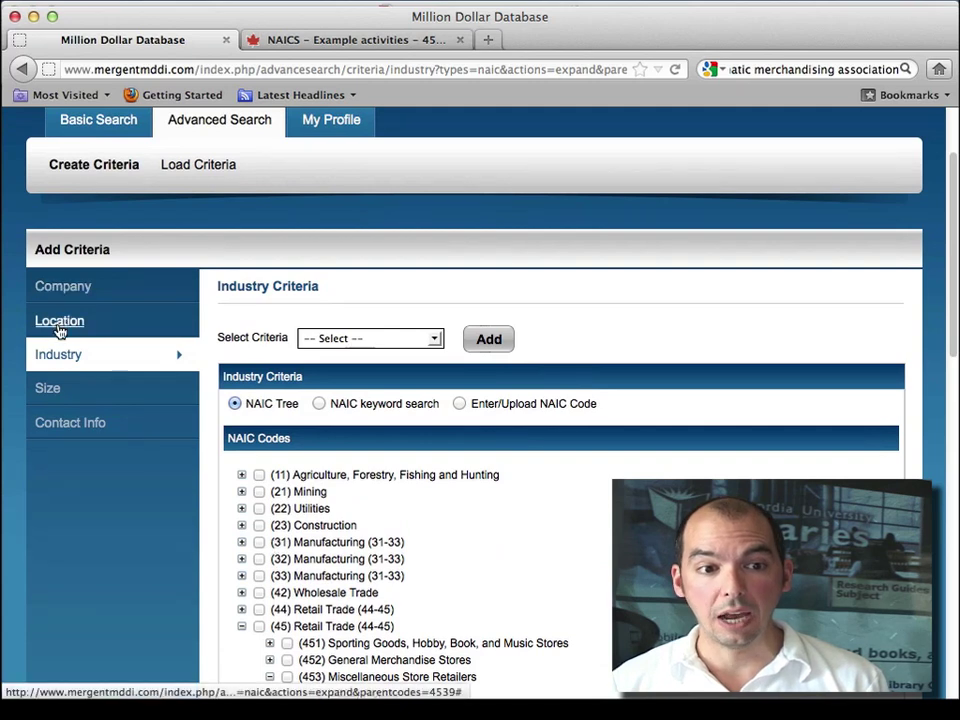
click(60, 322)
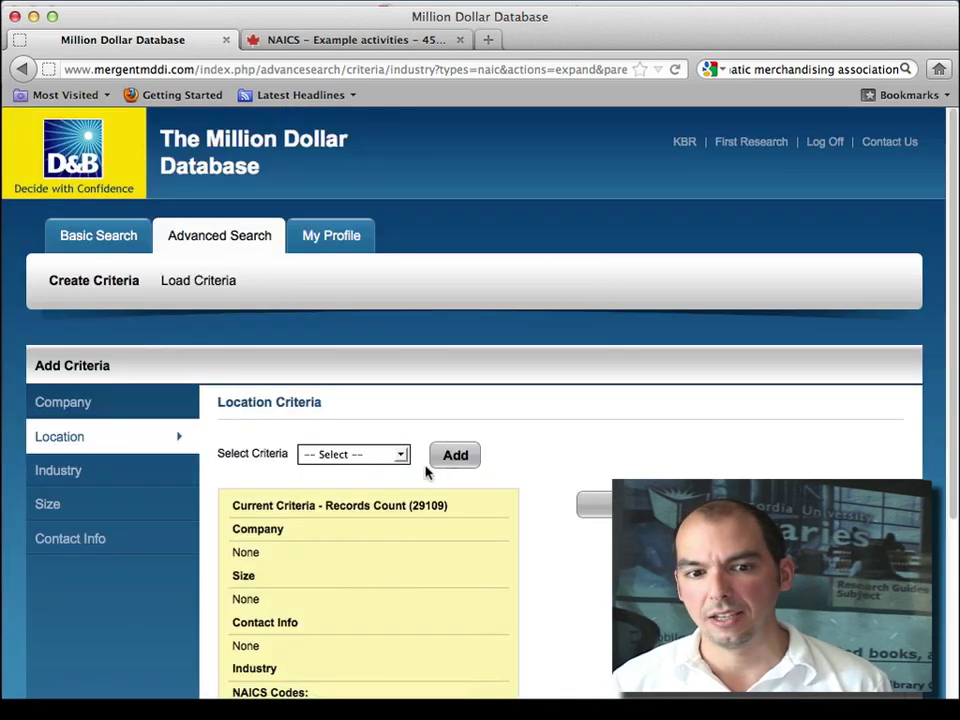
click(343, 455)
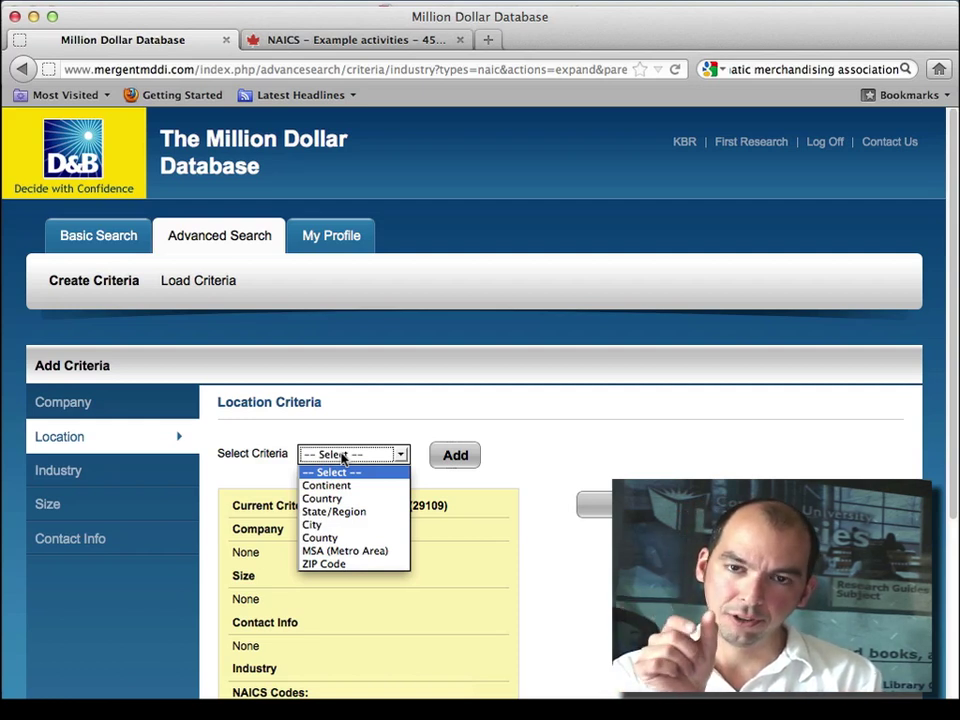
click(333, 511)
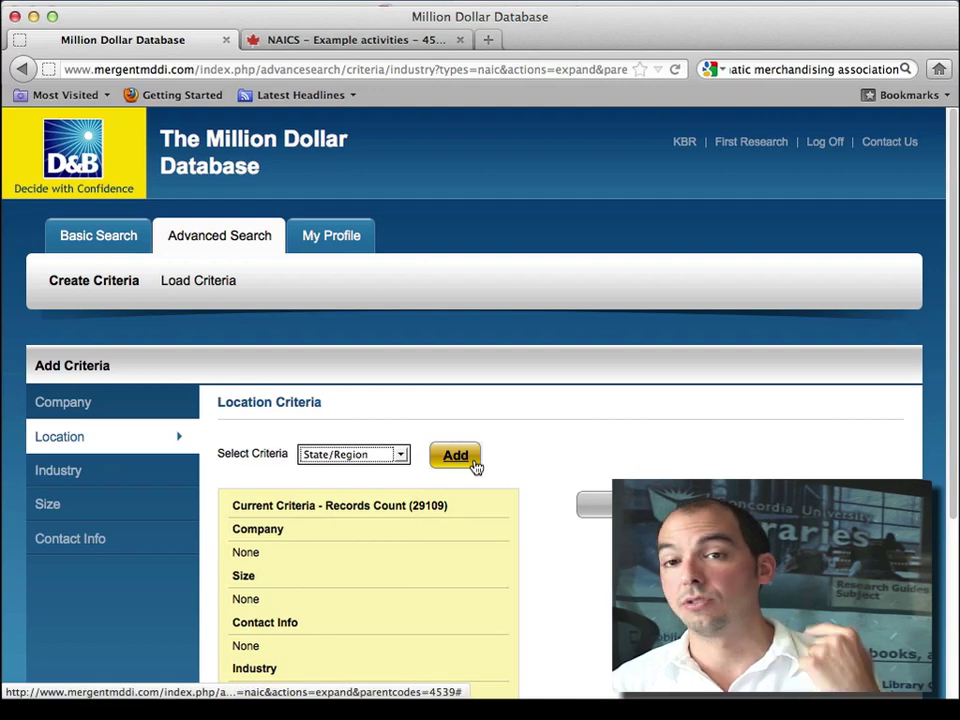
click(455, 456)
scroll(470, 460, down, 3)
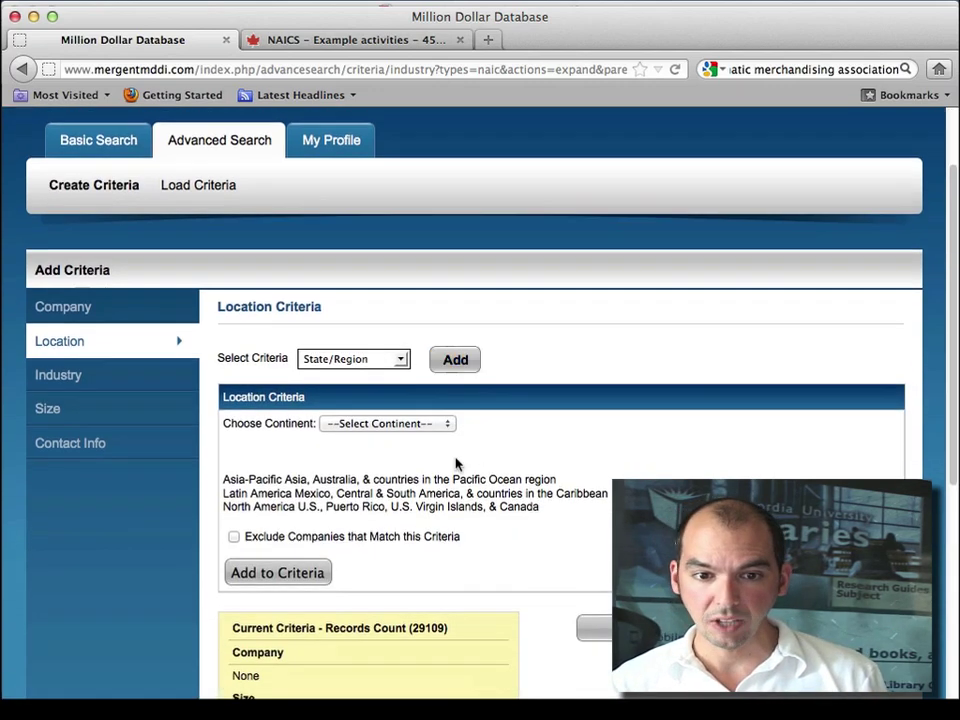
- Set the location's continent to North America and its country to Canada
click(432, 428)
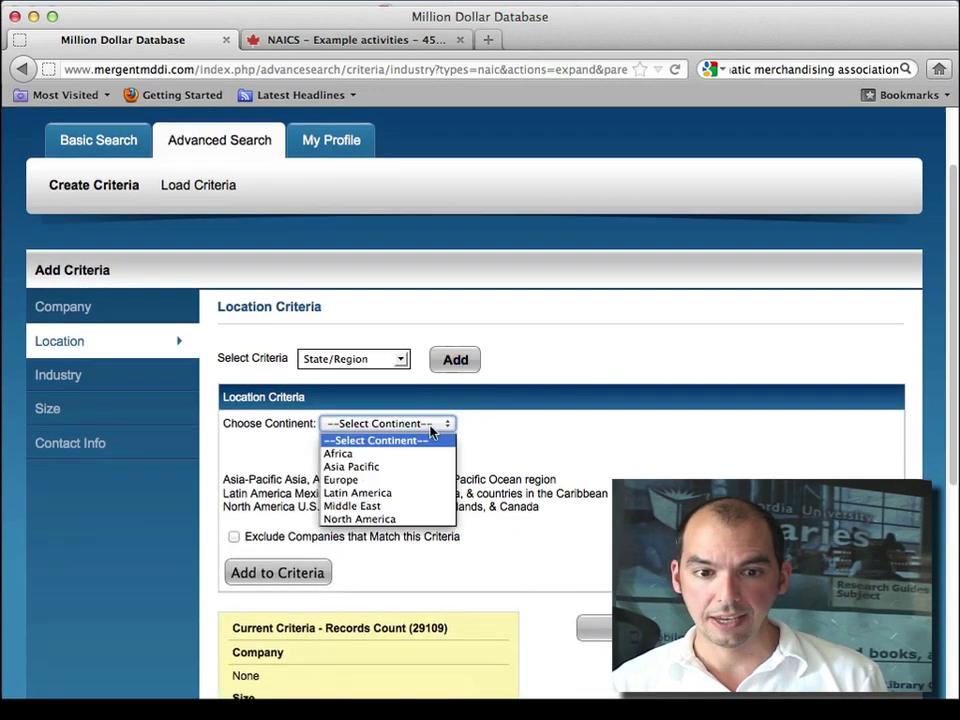
click(388, 531)
click(416, 424)
click(388, 519)
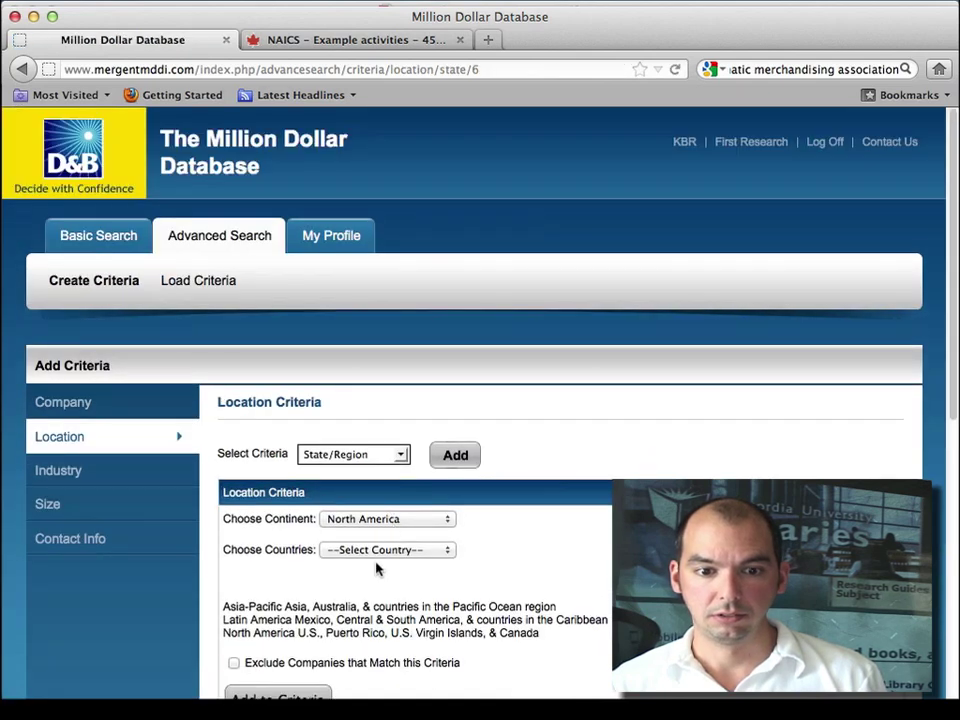
click(380, 550)
click(381, 578)
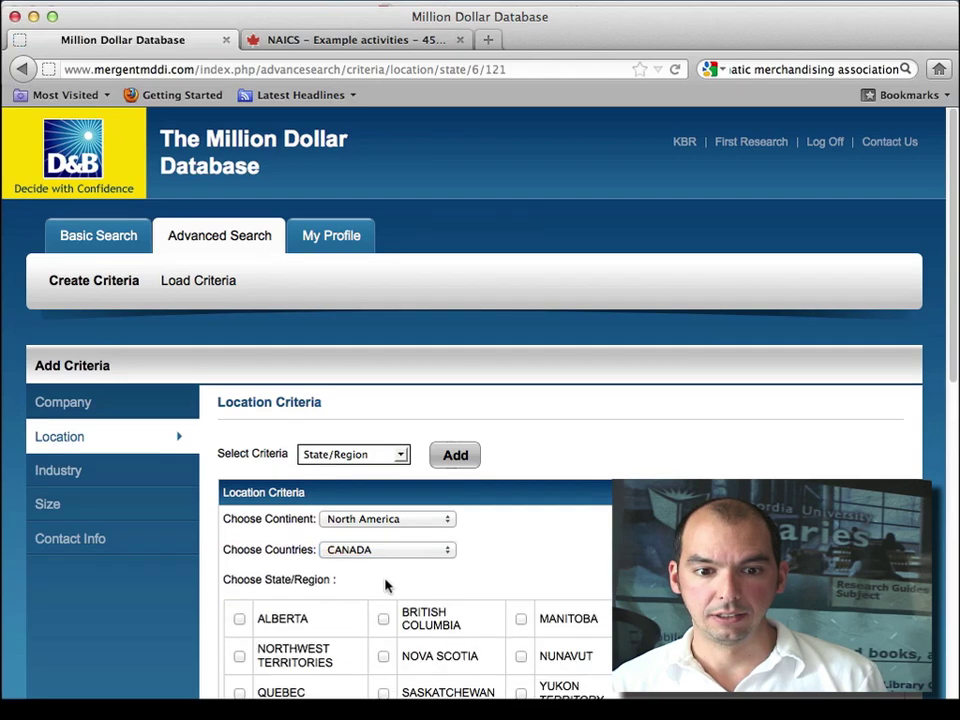
- Select Quebec as the province, add it to the current search criteria and review the criteria summary
scroll(385, 583, down, 3)
click(239, 576)
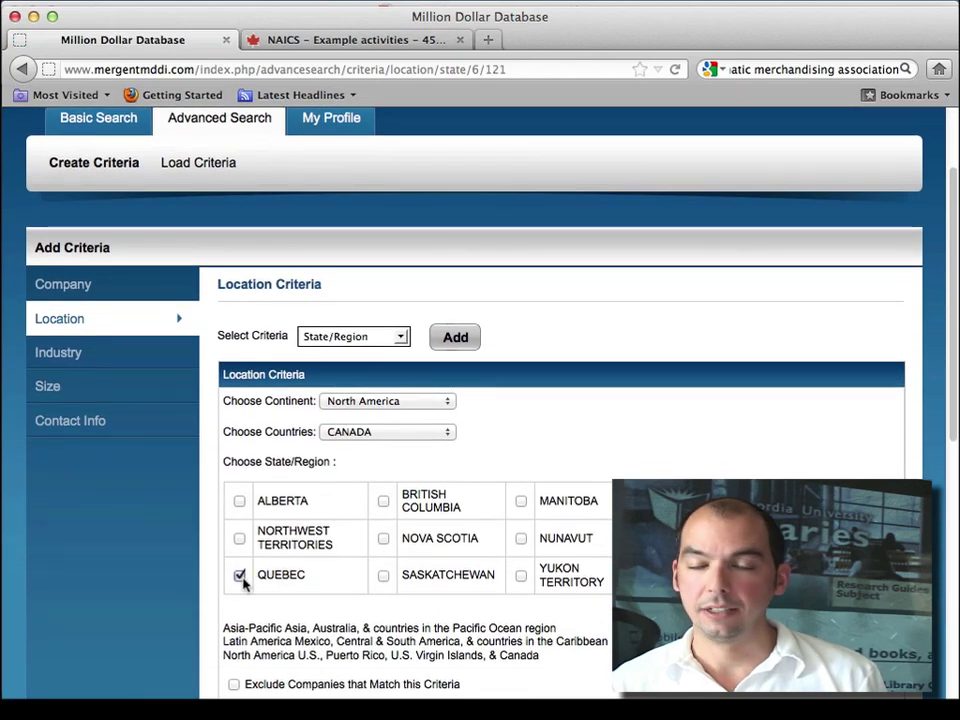
scroll(241, 578, down, 6)
click(262, 494)
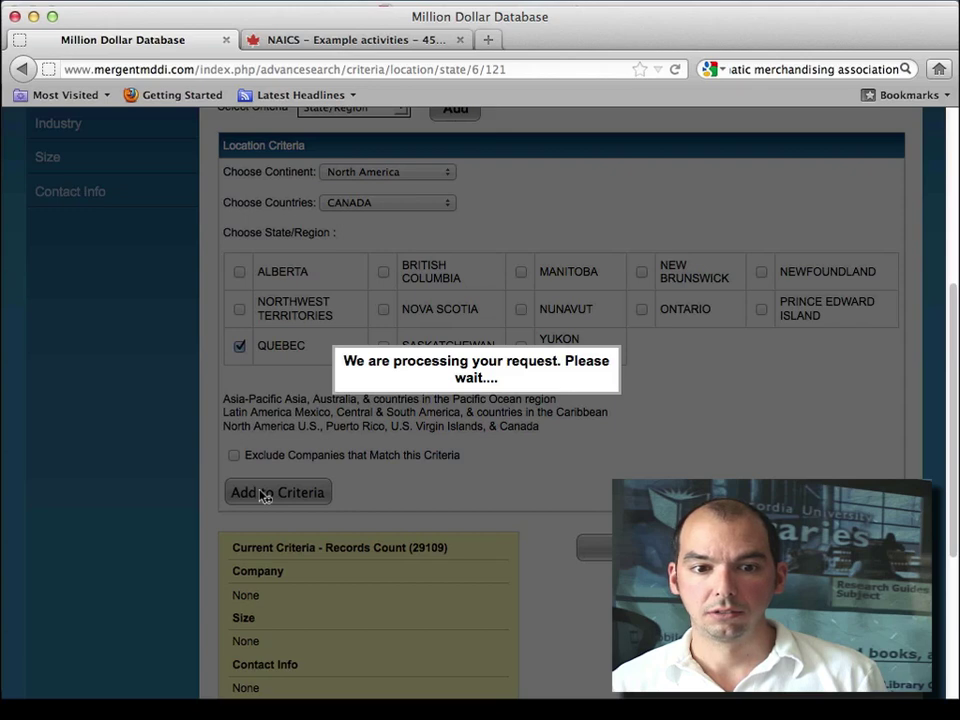
scroll(261, 494, down, 5)
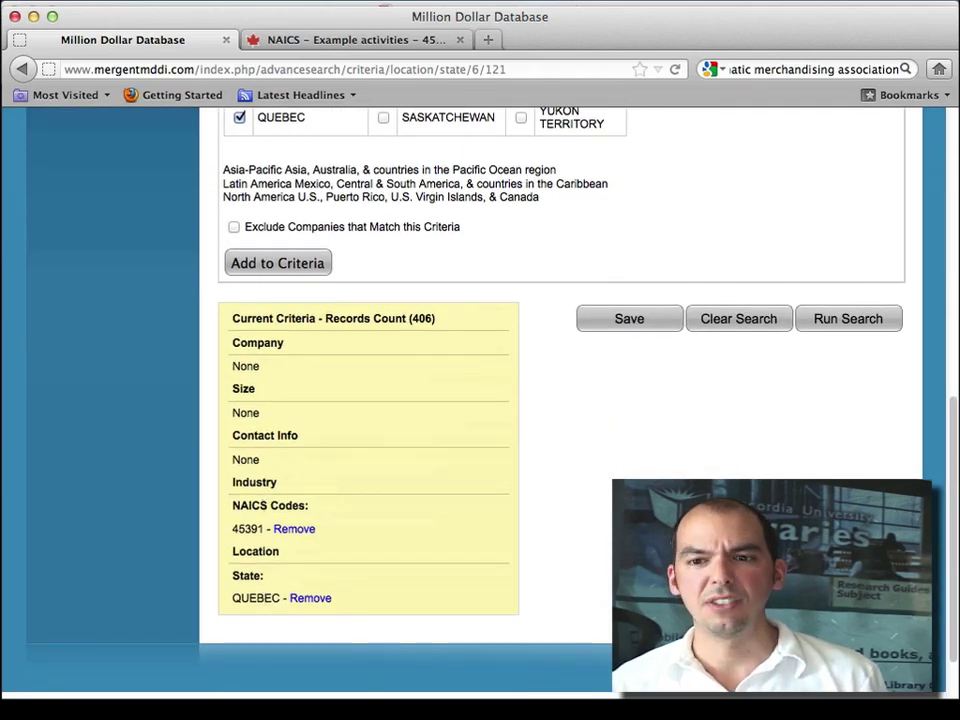
- Run the advanced search and look through the first page of matching Quebec companies
scroll(860, 330, down, 1)
click(857, 310)
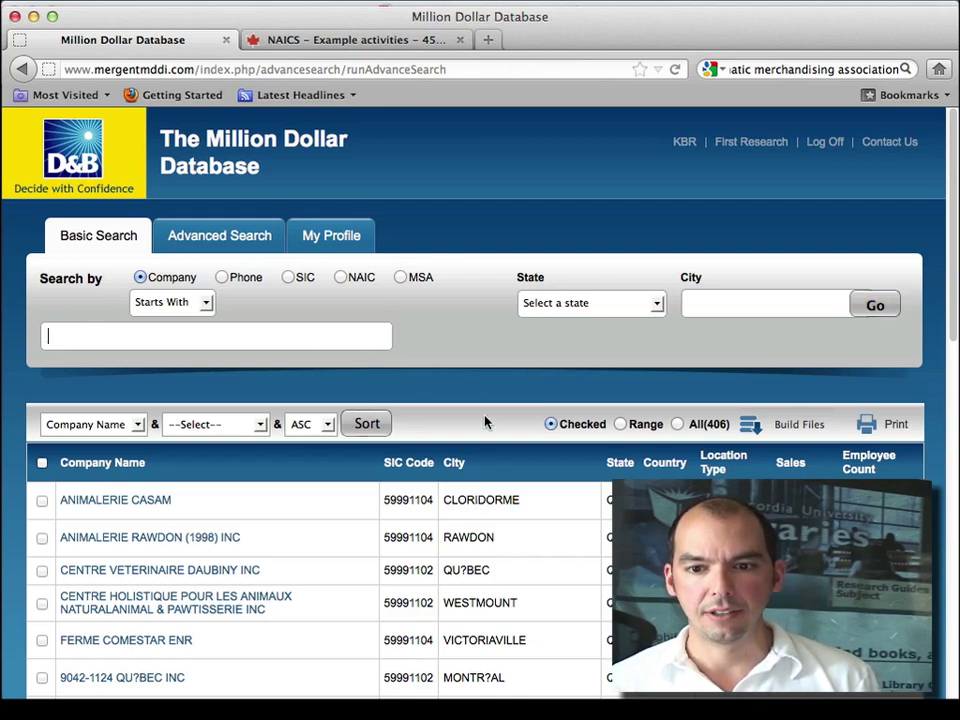
scroll(485, 422, down, 5)
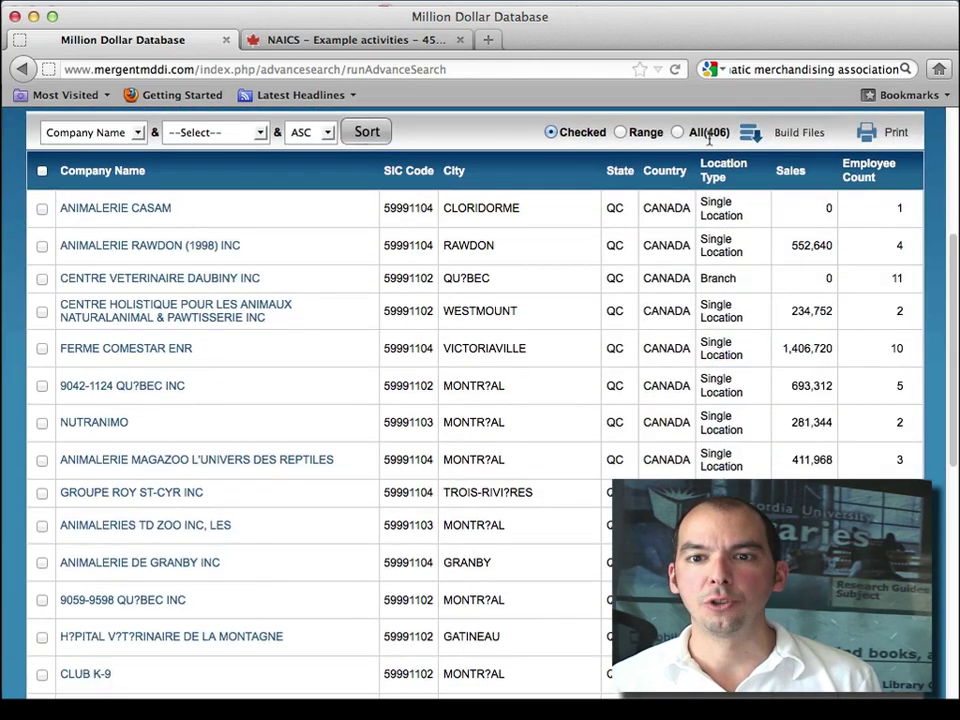
drag(705, 136, 727, 136)
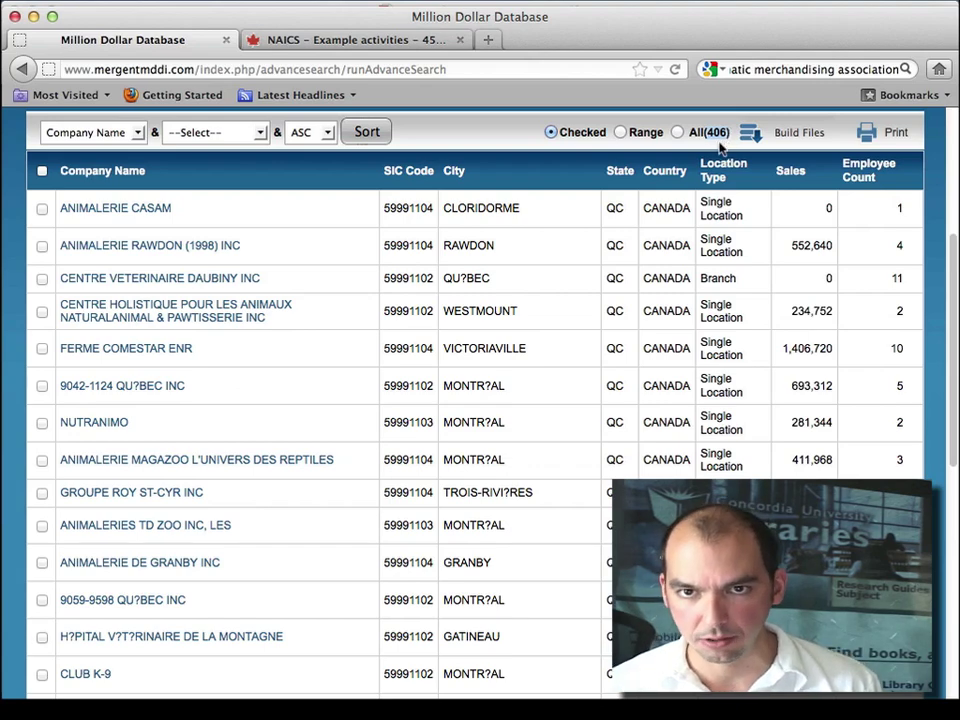
scroll(718, 147, down, 10)
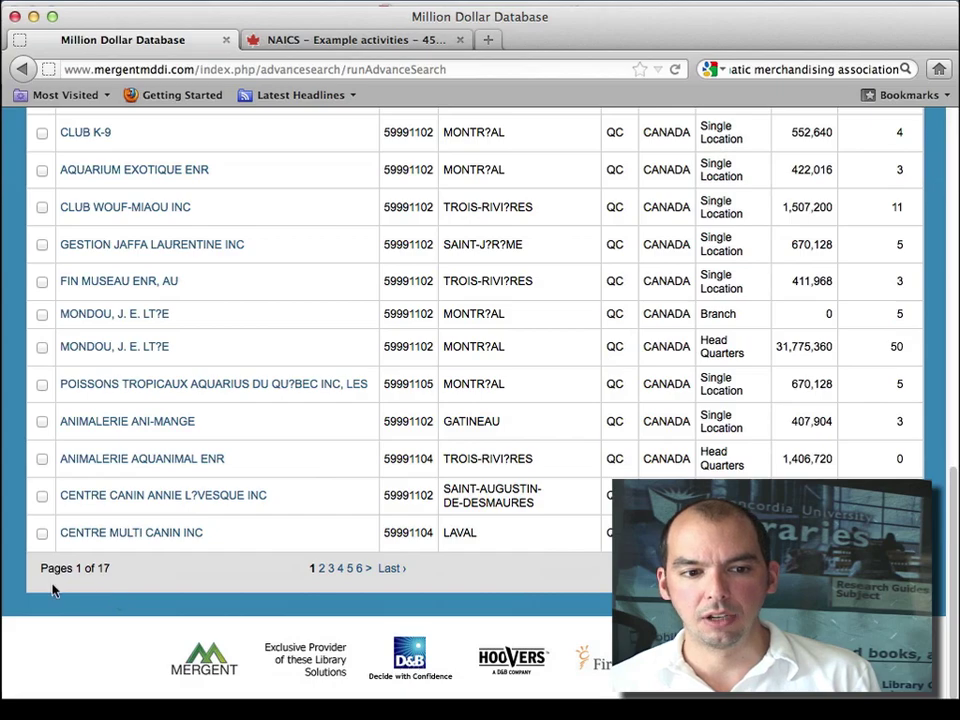
scroll(141, 580, up, 10)
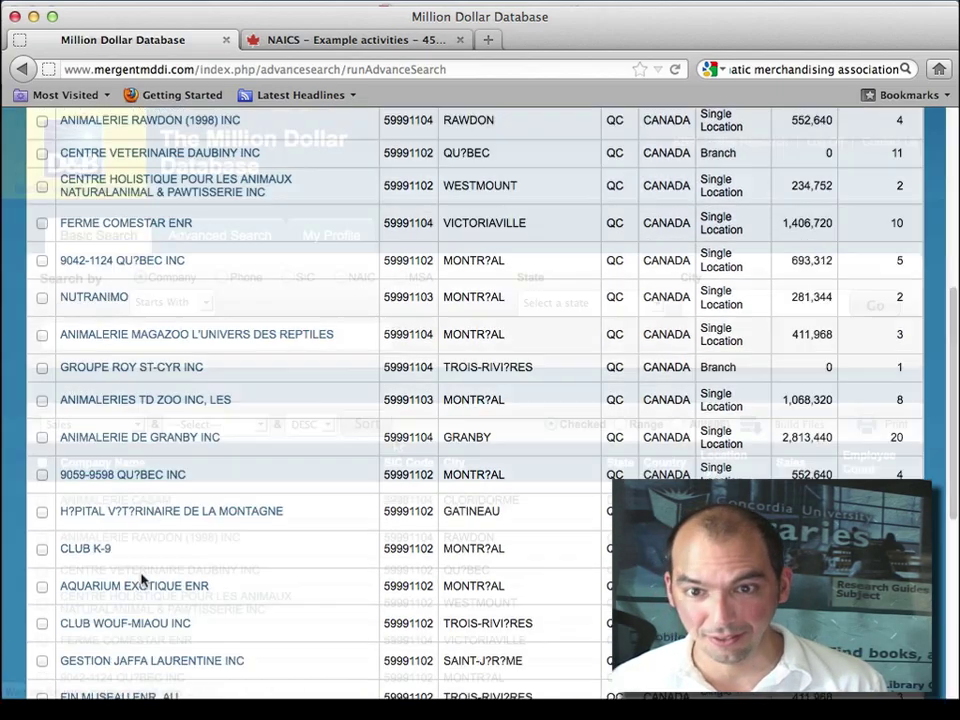
- Sort the company results by Sales in descending order and locate the Mondou entries in the list
click(367, 424)
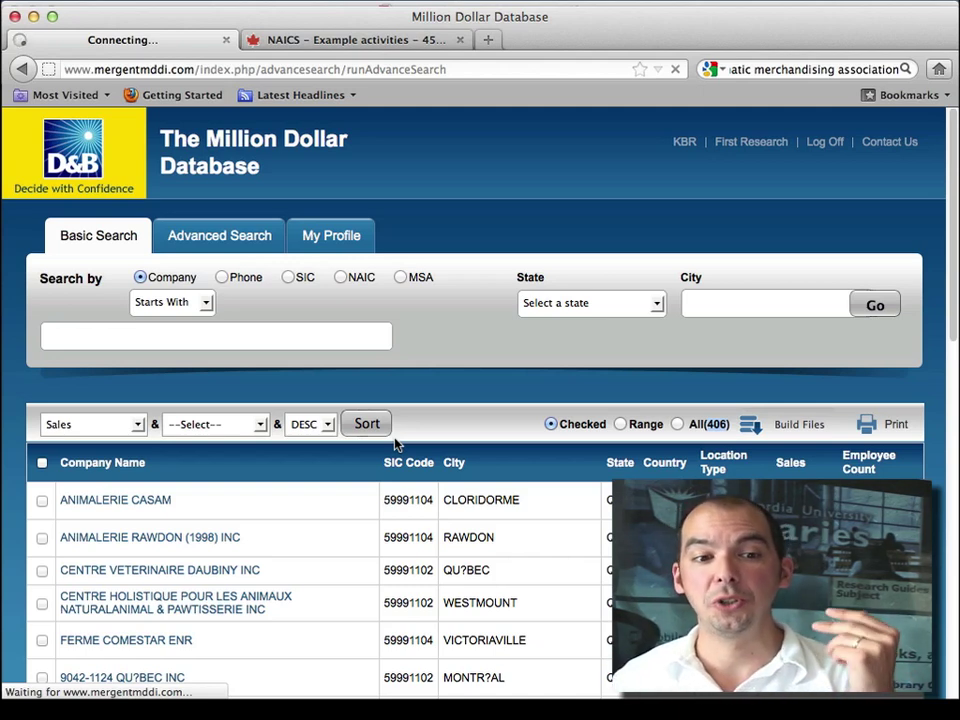
scroll(396, 444, down, 5)
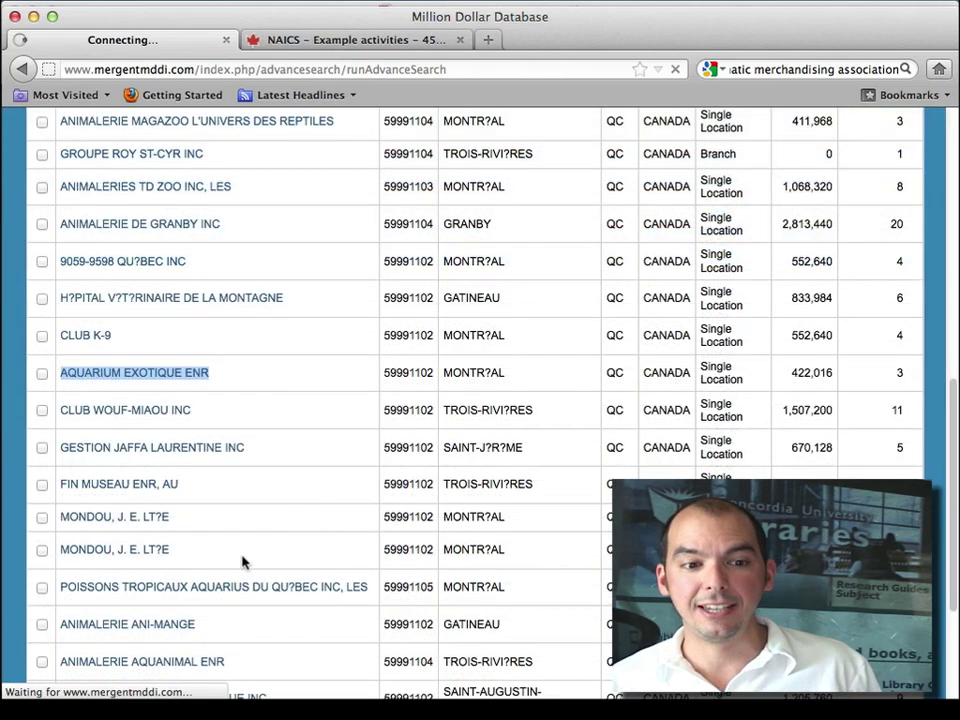
click(180, 560)
drag(172, 550, 231, 561)
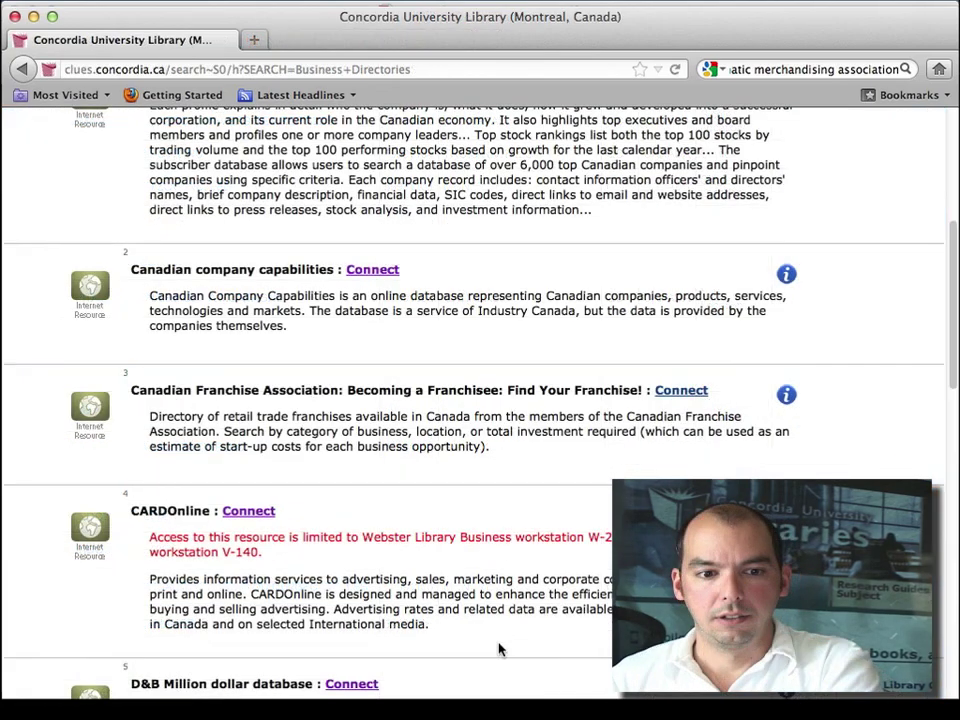
- Review the databases listed under Business Directories in the CLUES catalogue, then return to the Databases by Subject page
scroll(499, 647, down, 3)
scroll(499, 647, down, 1)
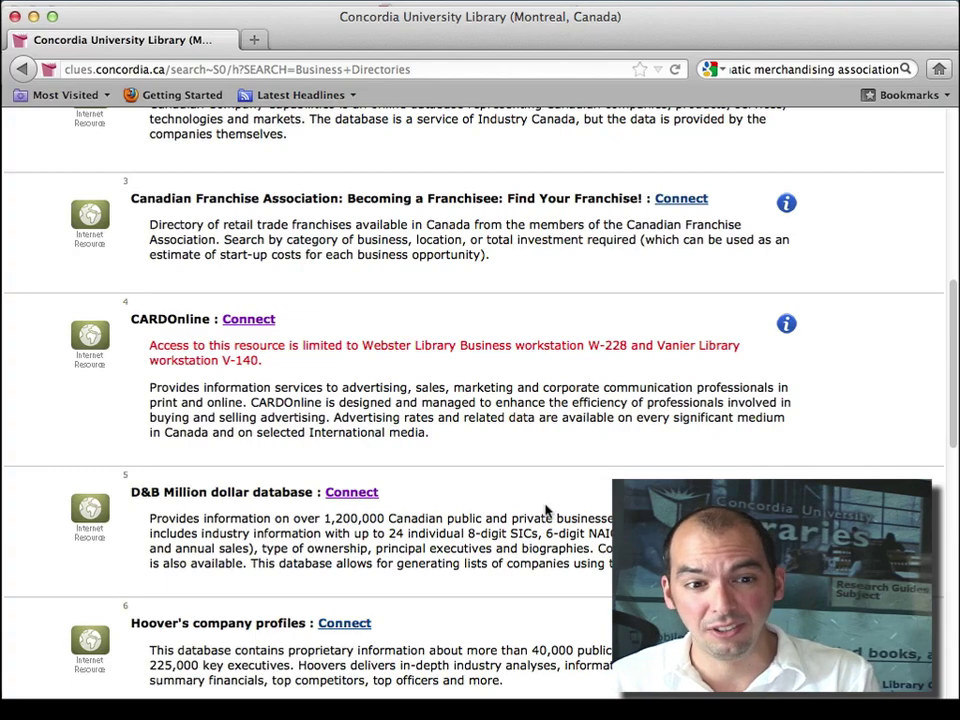
scroll(547, 510, down, 5)
scroll(546, 510, down, 2)
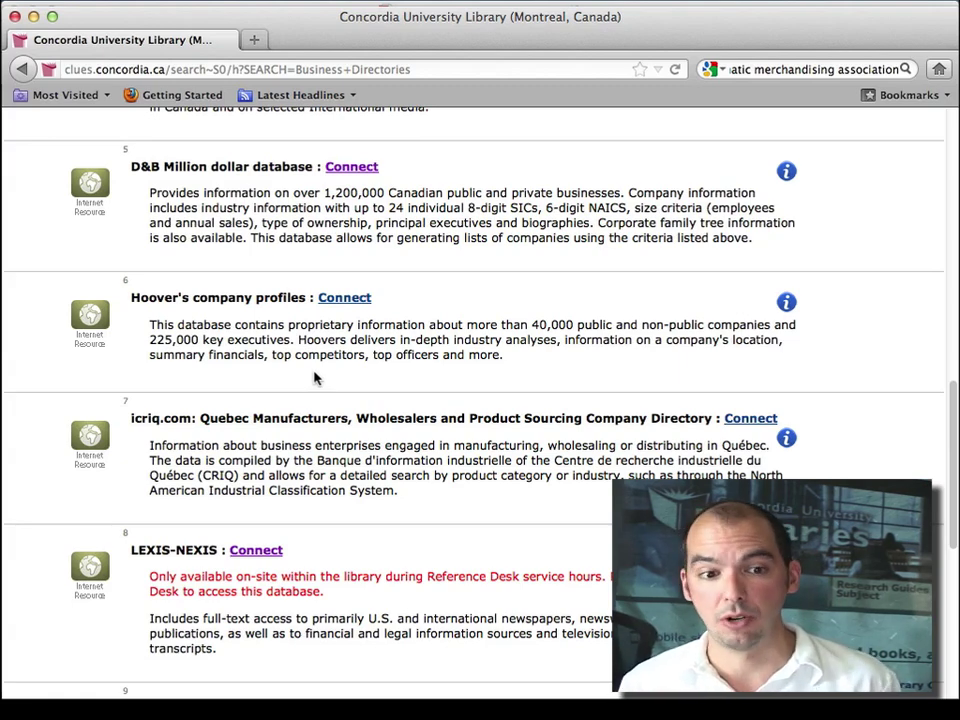
scroll(315, 377, down, 5)
scroll(315, 377, down, 2)
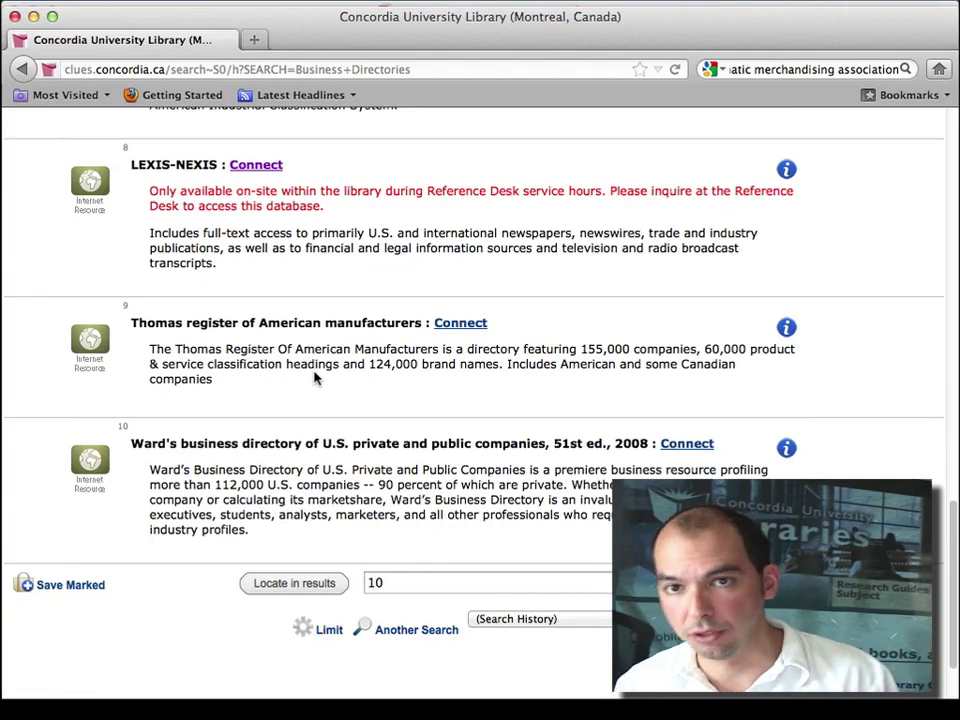
scroll(315, 377, up, 12)
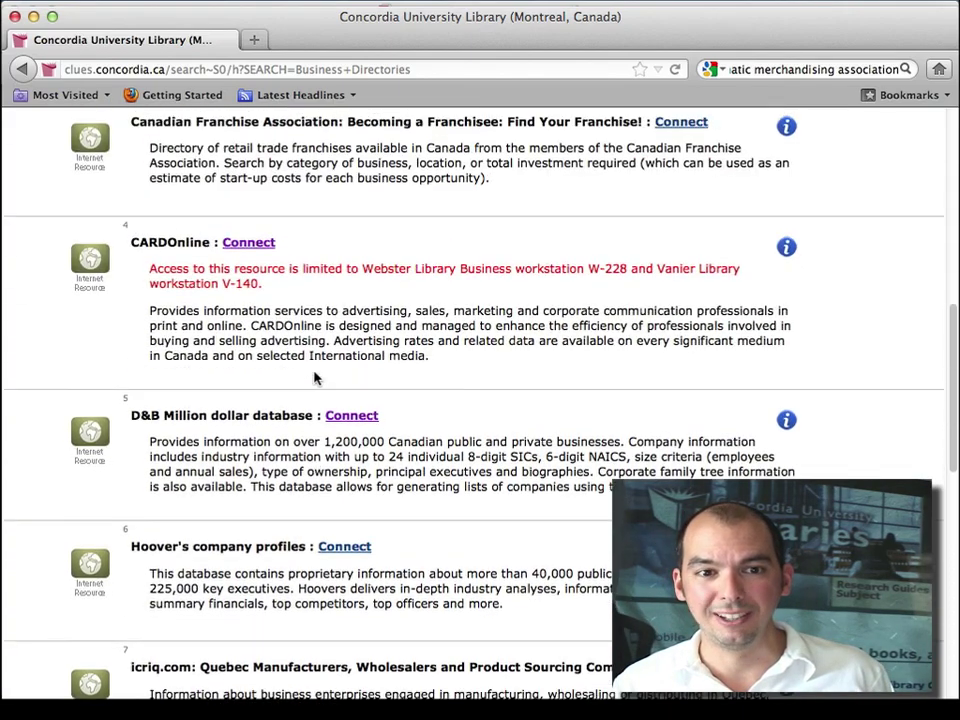
scroll(315, 377, up, 6)
scroll(315, 377, up, 6)
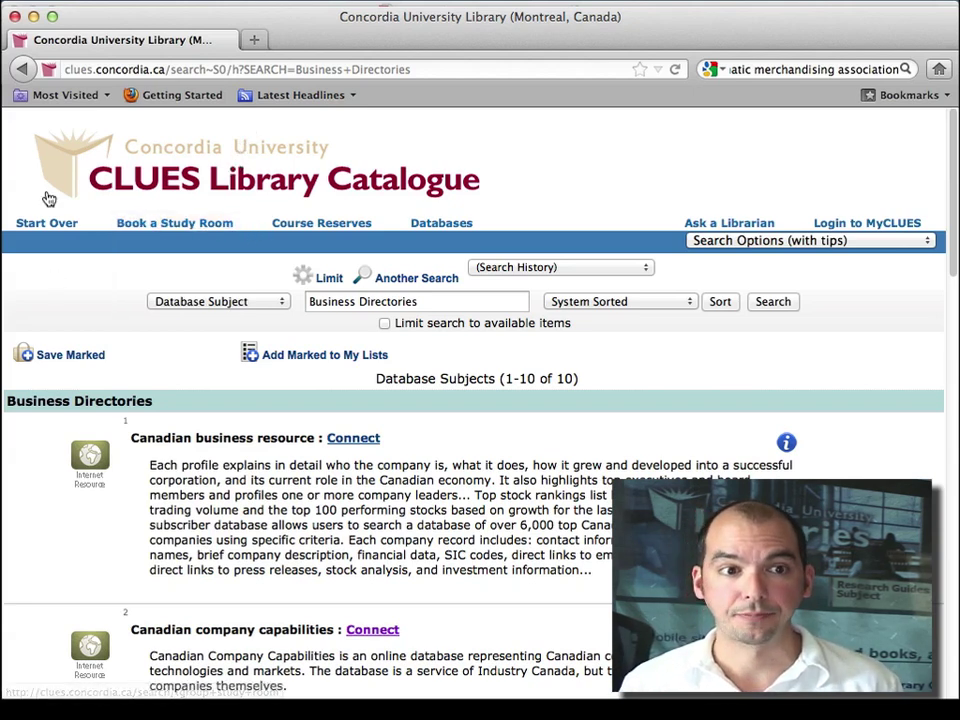
click(21, 69)
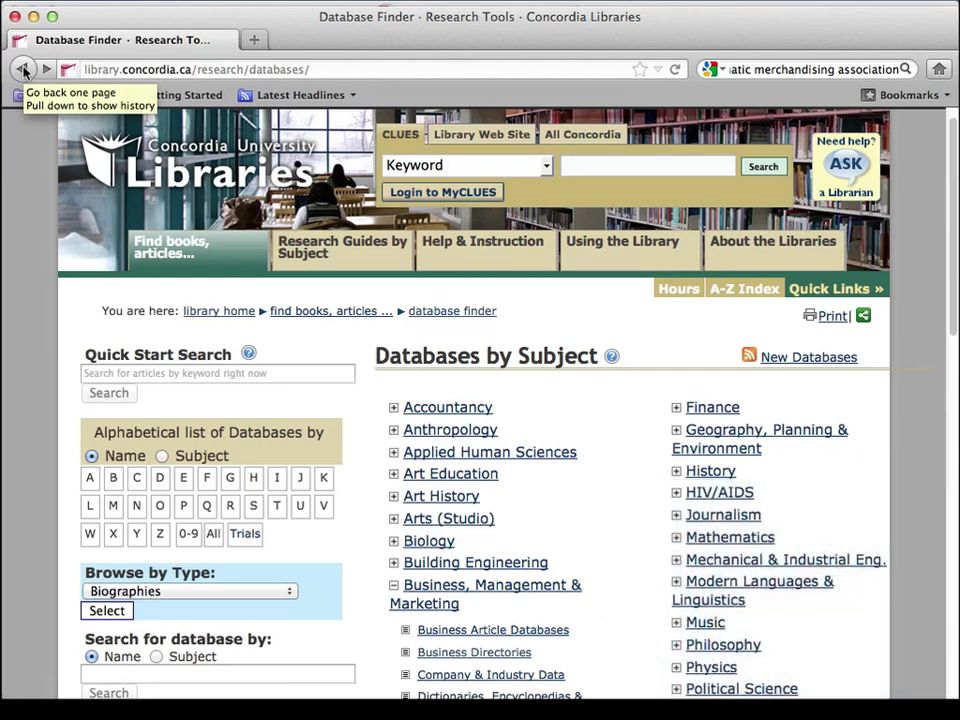